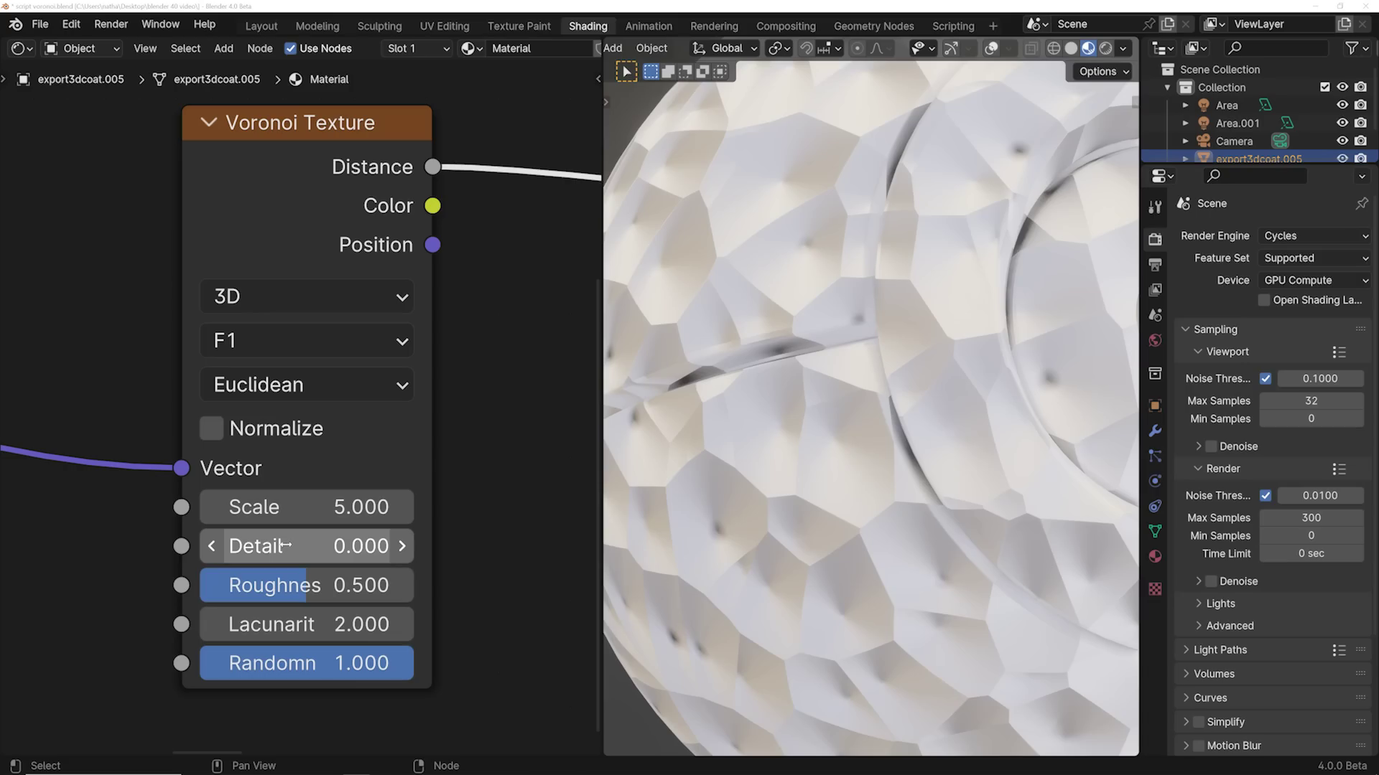
# Adjust the Voronoi Texture to Detail 1.760, Roughness 0.381 and Lacunarity about 4.19.
pyautogui.keyDown('shift'); pyautogui.moveTo(287, 543); pyautogui.dragTo(345, 544); pyautogui.keyUp('shift')
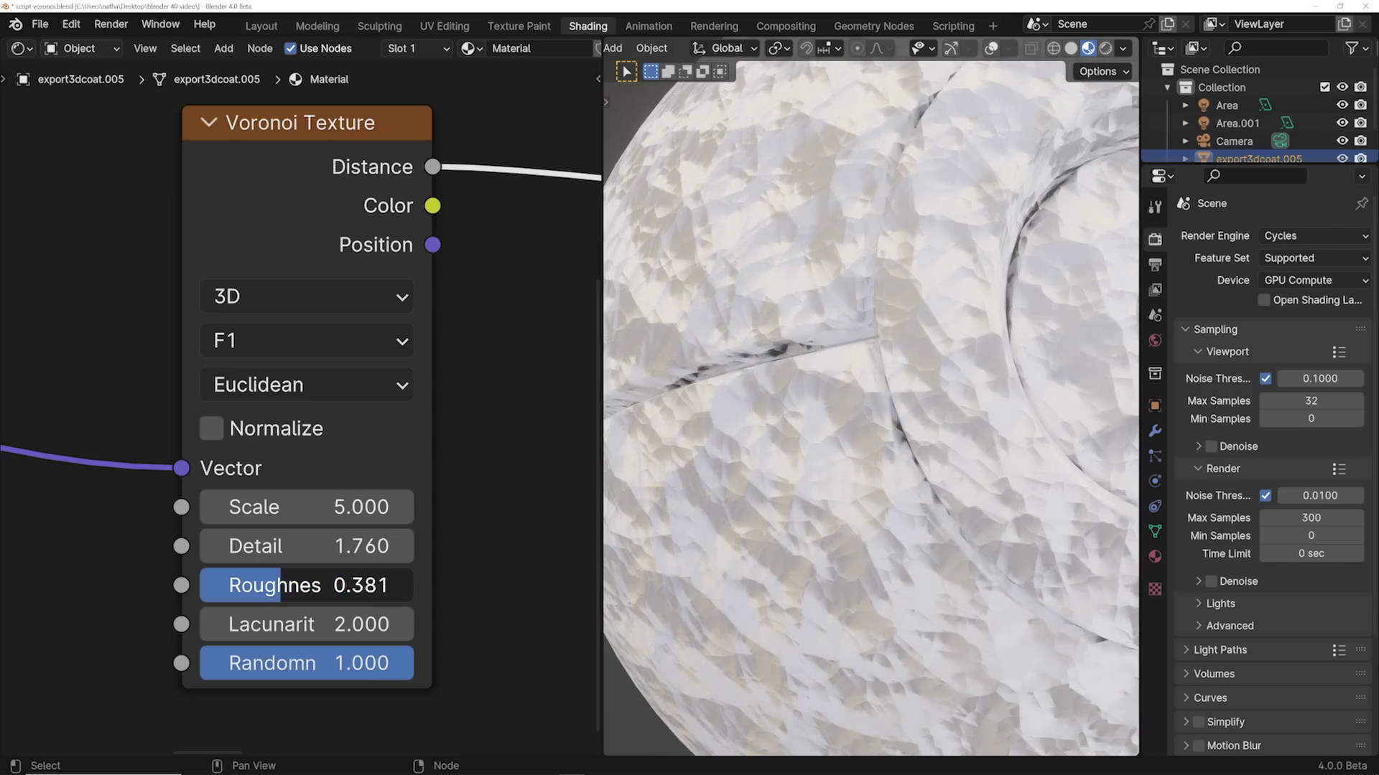
pyautogui.moveTo(309, 585); pyautogui.dragTo(373, 585)
pyautogui.moveTo(301, 624); pyautogui.dragTo(527, 624)
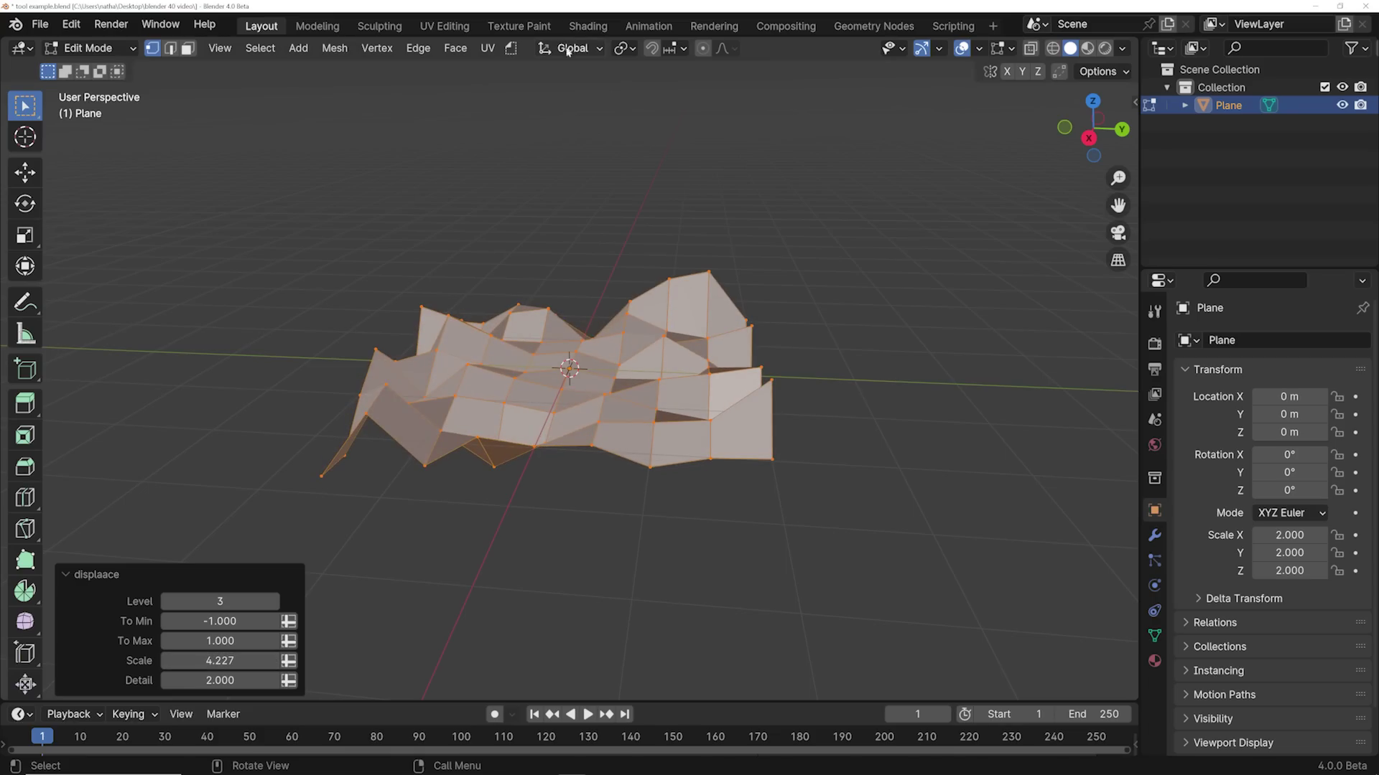
# Run the wireframe node tool on the plane and thin its struts to about 0.023 m.
pyautogui.click(513, 48)
pyautogui.click(551, 104)
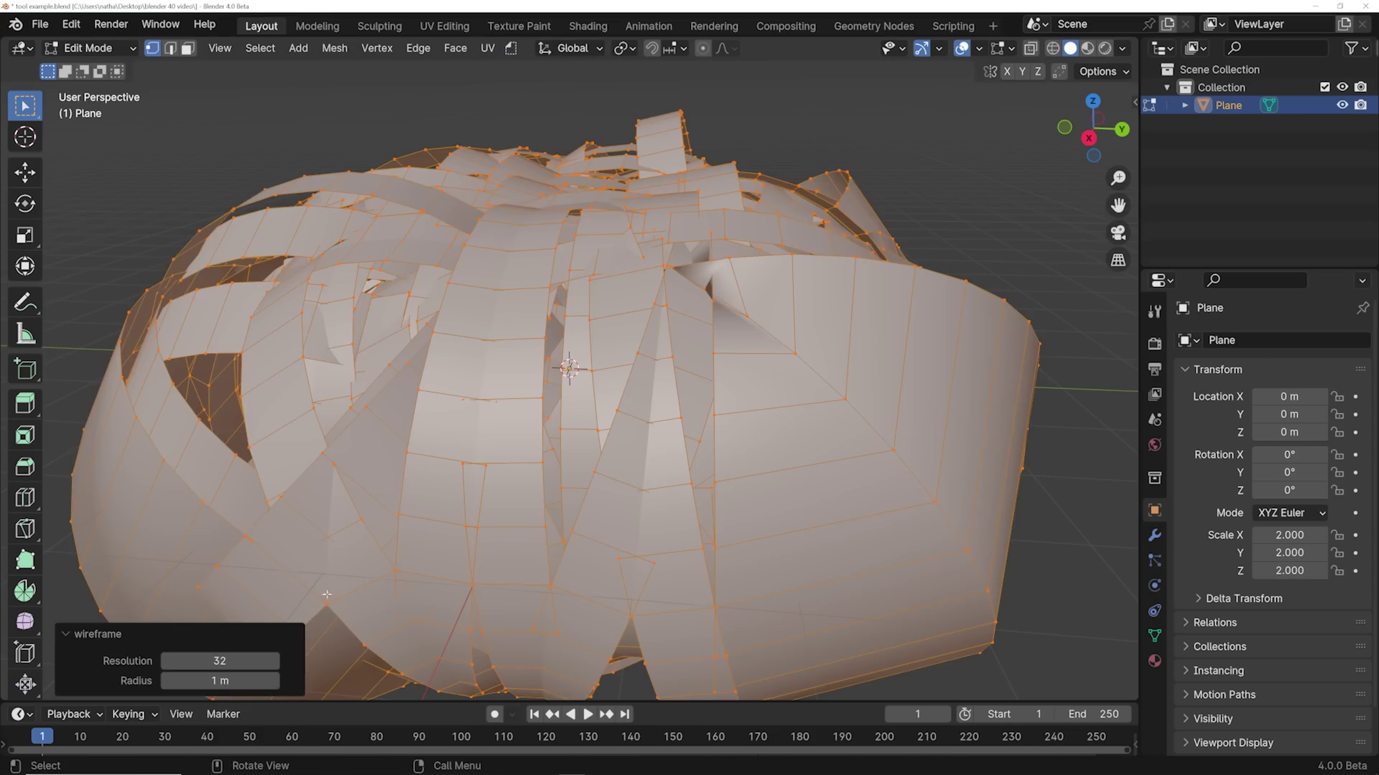
pyautogui.moveTo(219, 680); pyautogui.dragTo(147, 681)
# Connect the Curve Circle to Profile Curve and expose its Resolution as a group input.
pyautogui.moveTo(564, 622); pyautogui.dragTo(585, 605)
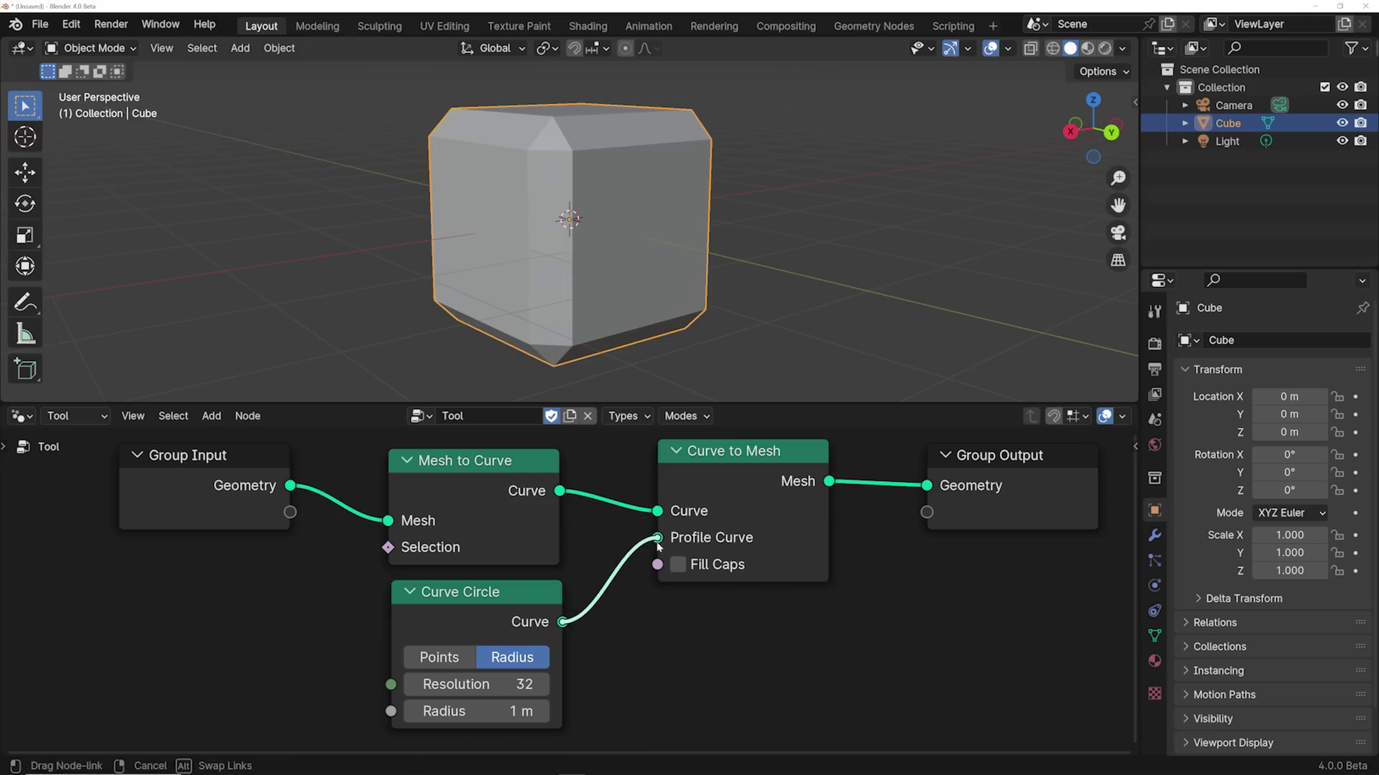
pyautogui.moveTo(658, 544); pyautogui.dragTo(657, 538)
pyautogui.moveTo(231, 516); pyautogui.dragTo(394, 514, button='middle')
pyautogui.moveTo(395, 514); pyautogui.dragTo(263, 547)
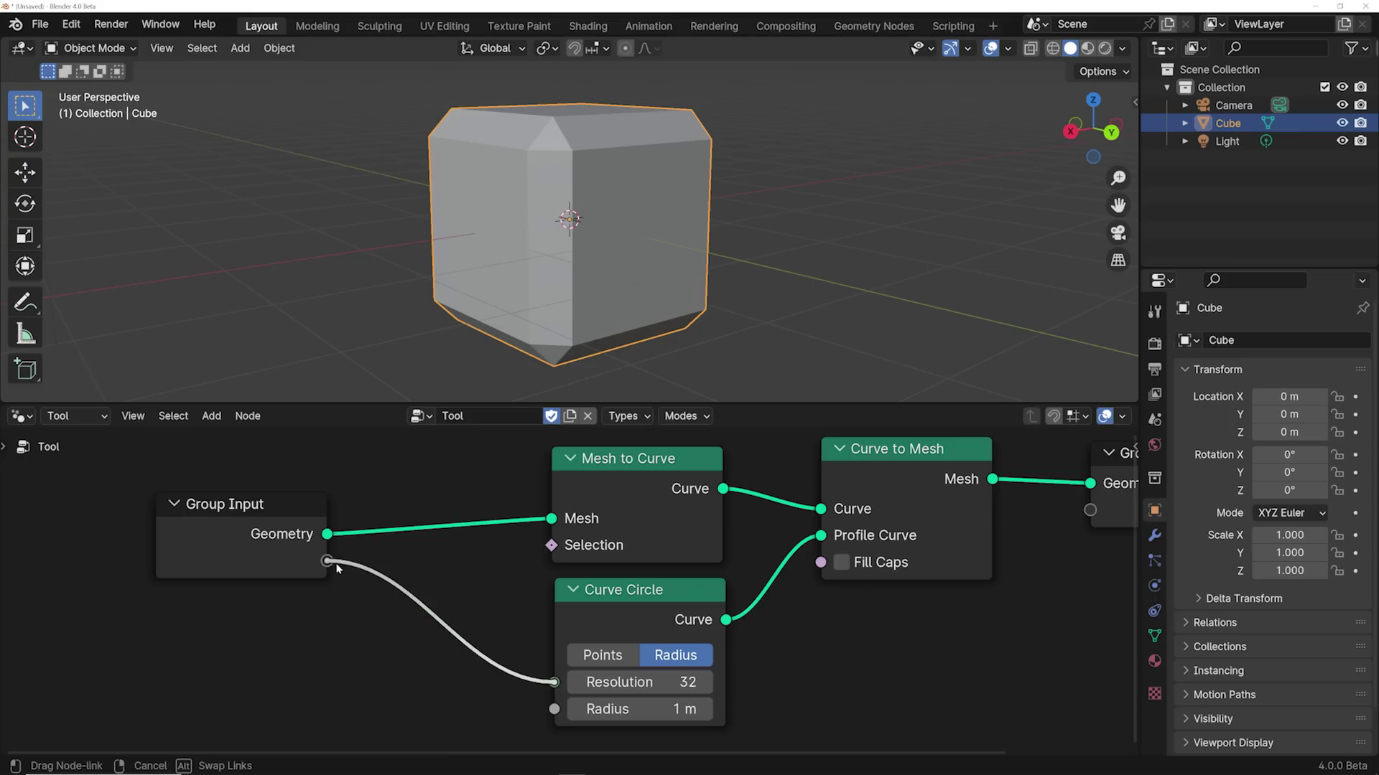
pyautogui.moveTo(338, 569)
pyautogui.mouseDown()
pyautogui.moveTo(327, 561)
pyautogui.moveTo(327, 588)
pyautogui.mouseUp()
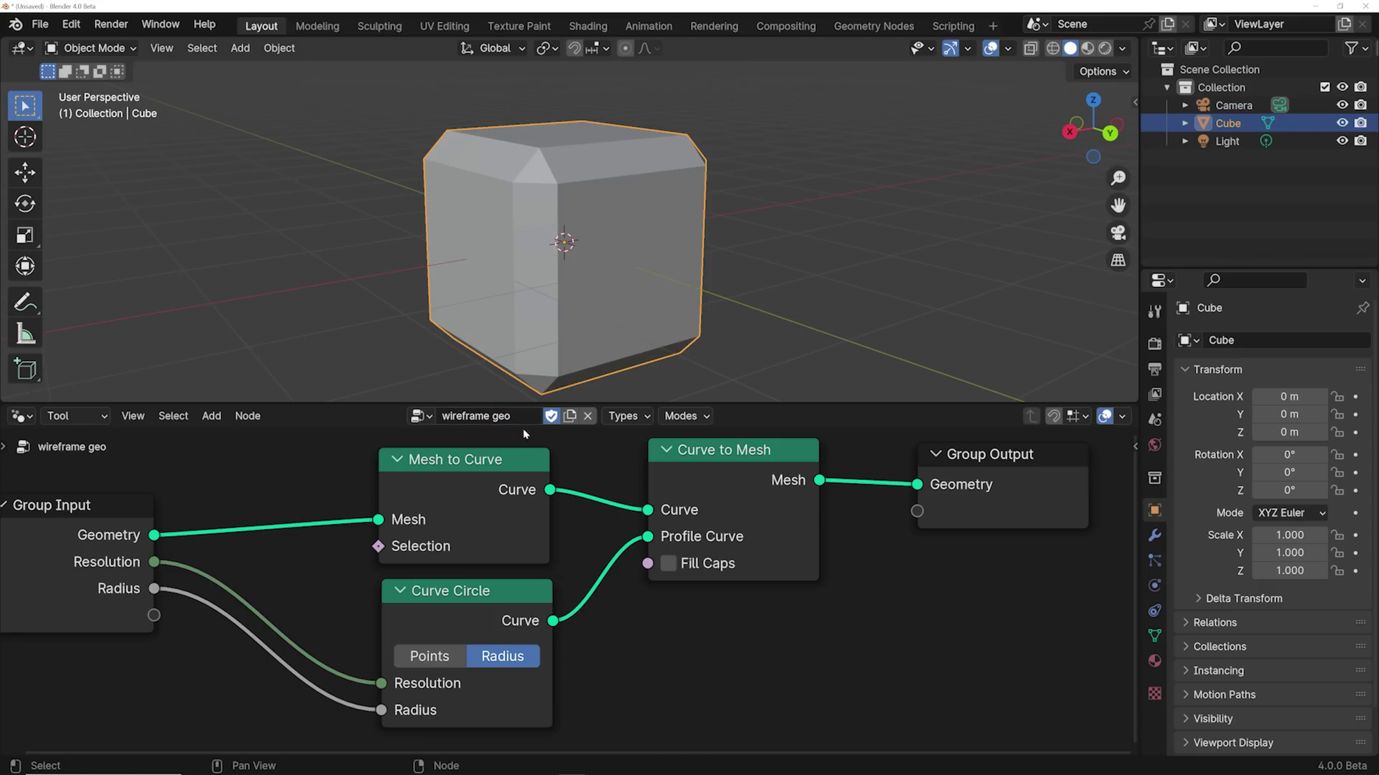
# Apply the wireframe geo tool to the cube with a 0.021 m tube radius.
pyautogui.press('Tab')
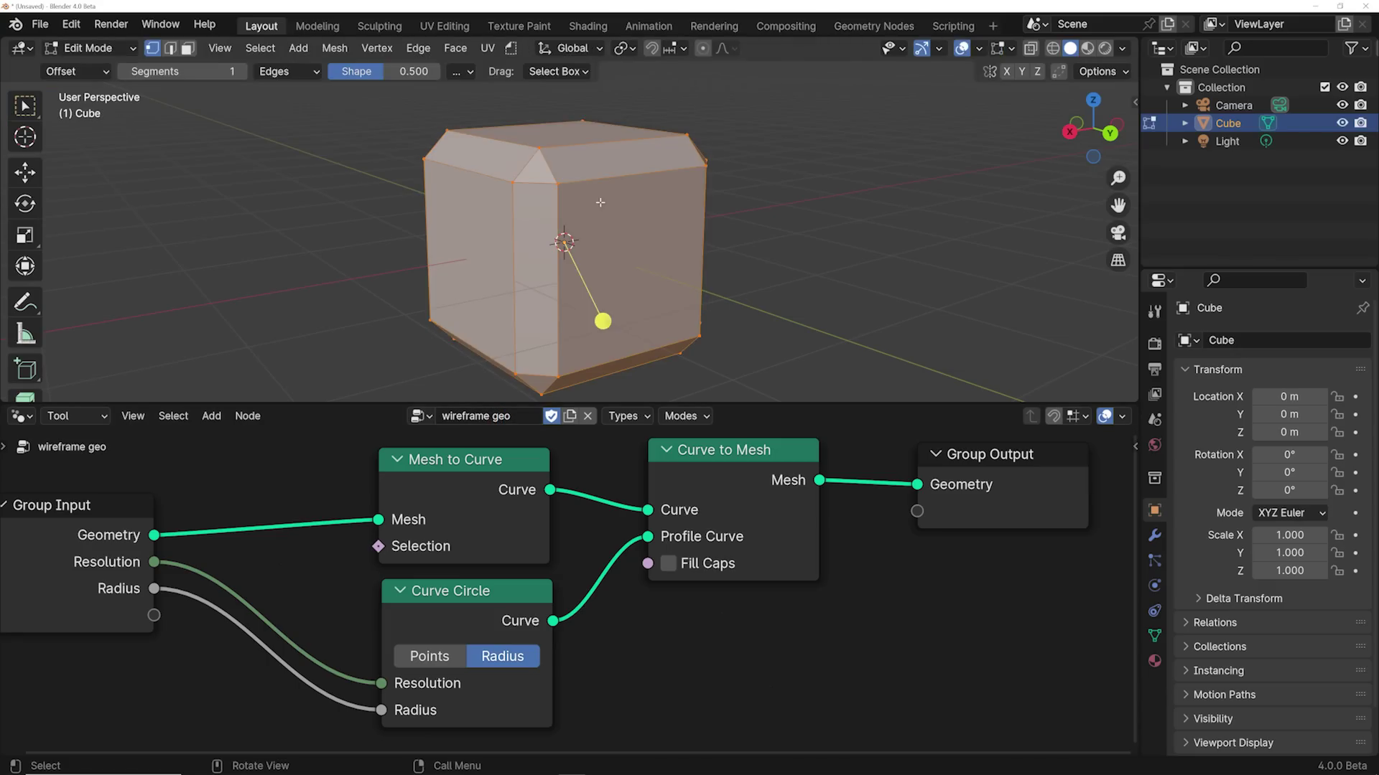
pyautogui.click(554, 87)
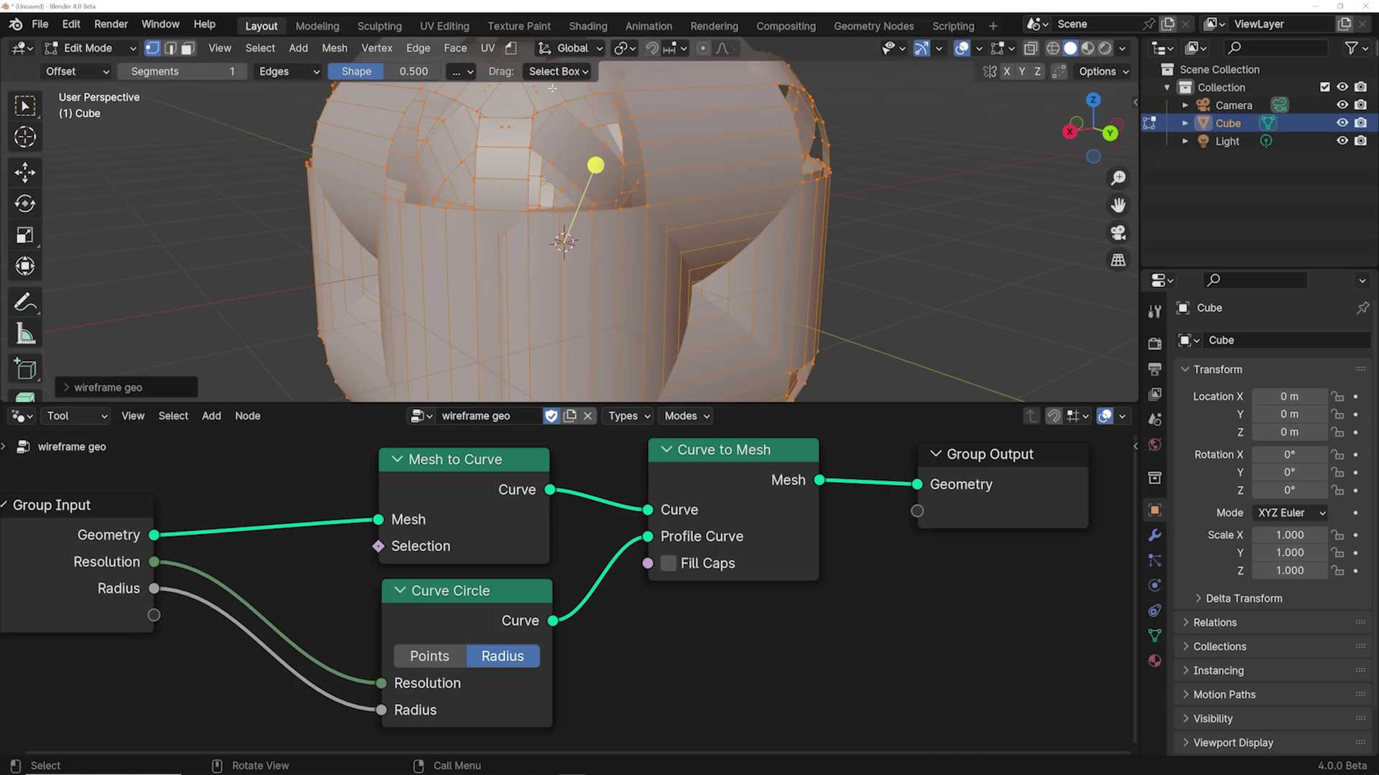
pyautogui.click(81, 389)
pyautogui.moveTo(238, 382); pyautogui.dragTo(169, 382)
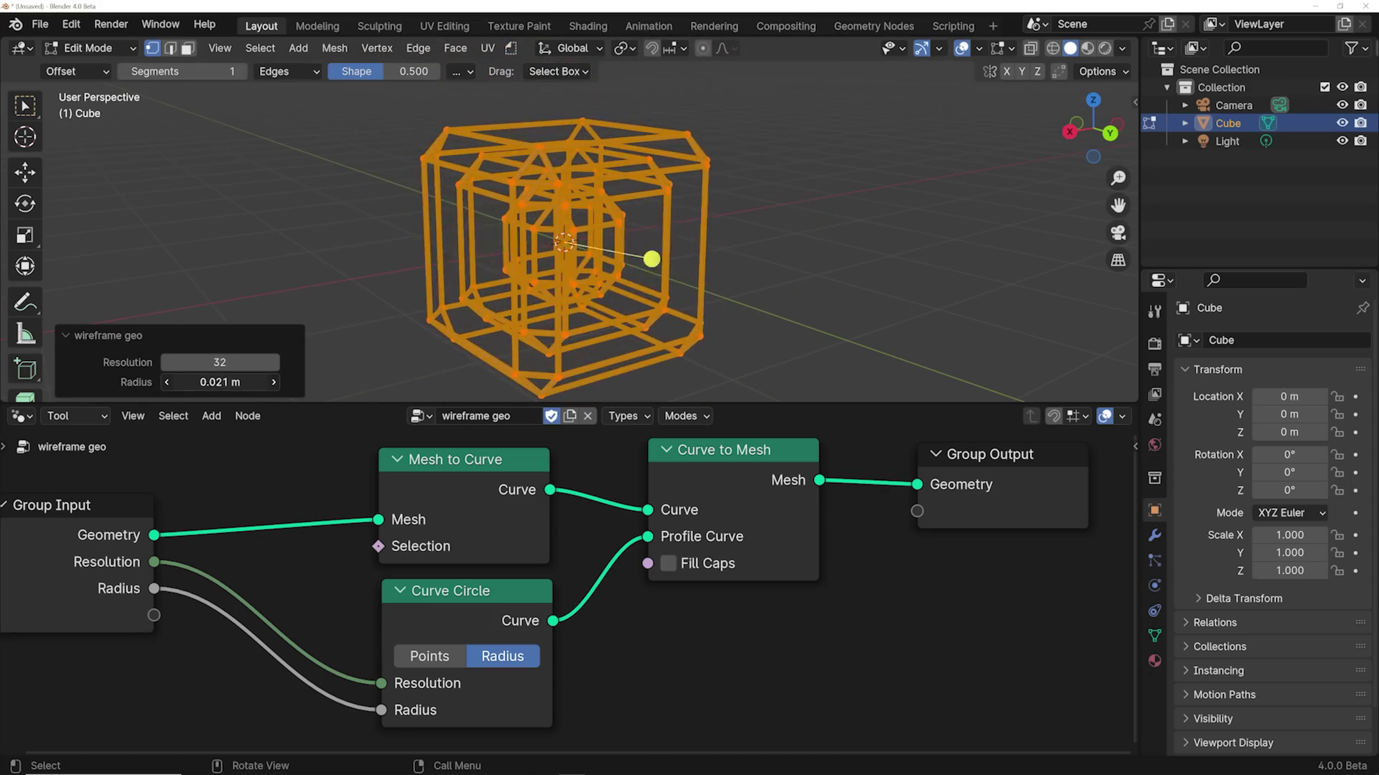
pyautogui.press('Tab')
pyautogui.click(785, 240)
pyautogui.moveTo(785, 239)
pyautogui.mouseDown(button='middle')
pyautogui.moveTo(465, 276)
pyautogui.moveTo(776, 261)
pyautogui.mouseUp(button='middle')
pyautogui.scroll(4, 701, 261)
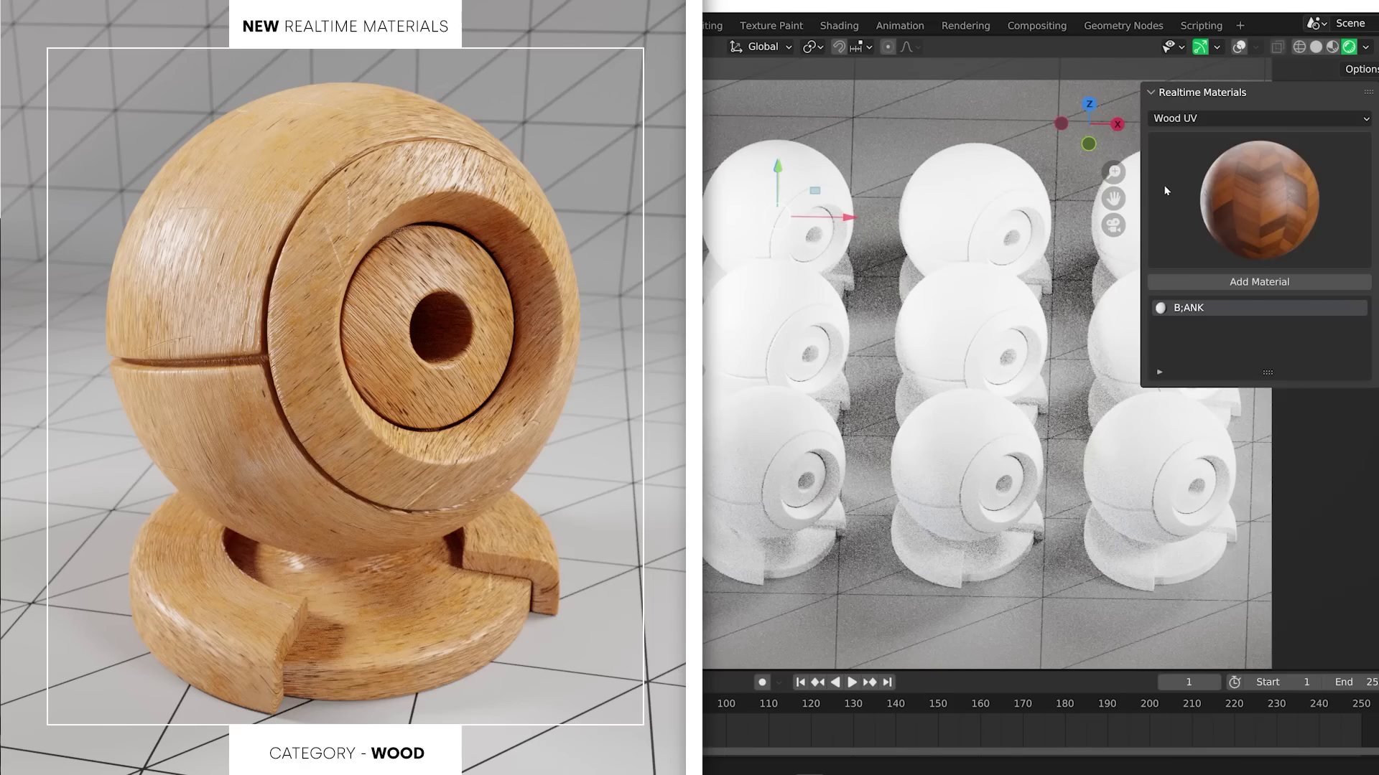
# Give the first two spheres the Flat Wood 1 and Flat Wood 2 materials.
pyautogui.click(1166, 183)
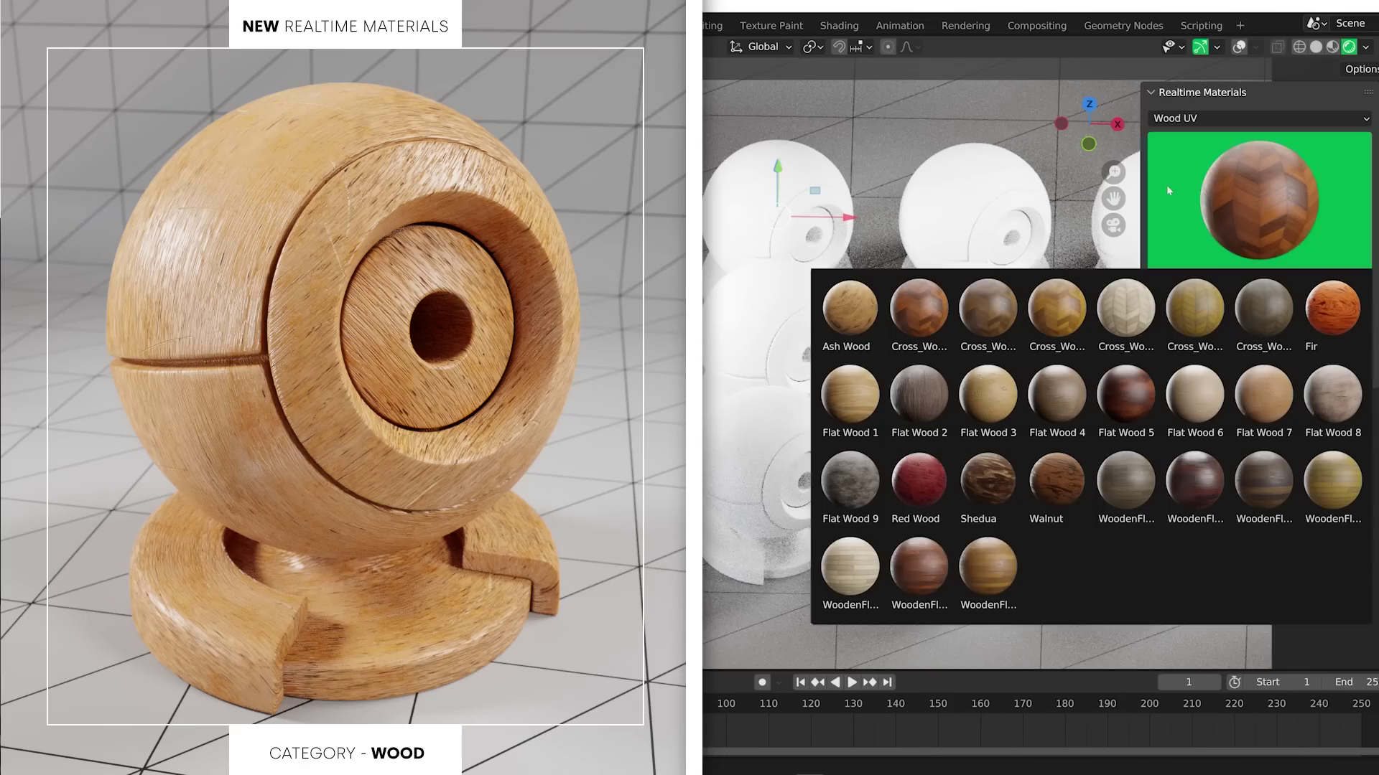
pyautogui.click(849, 434)
pyautogui.click(1259, 281)
pyautogui.click(977, 216)
pyautogui.click(1196, 255)
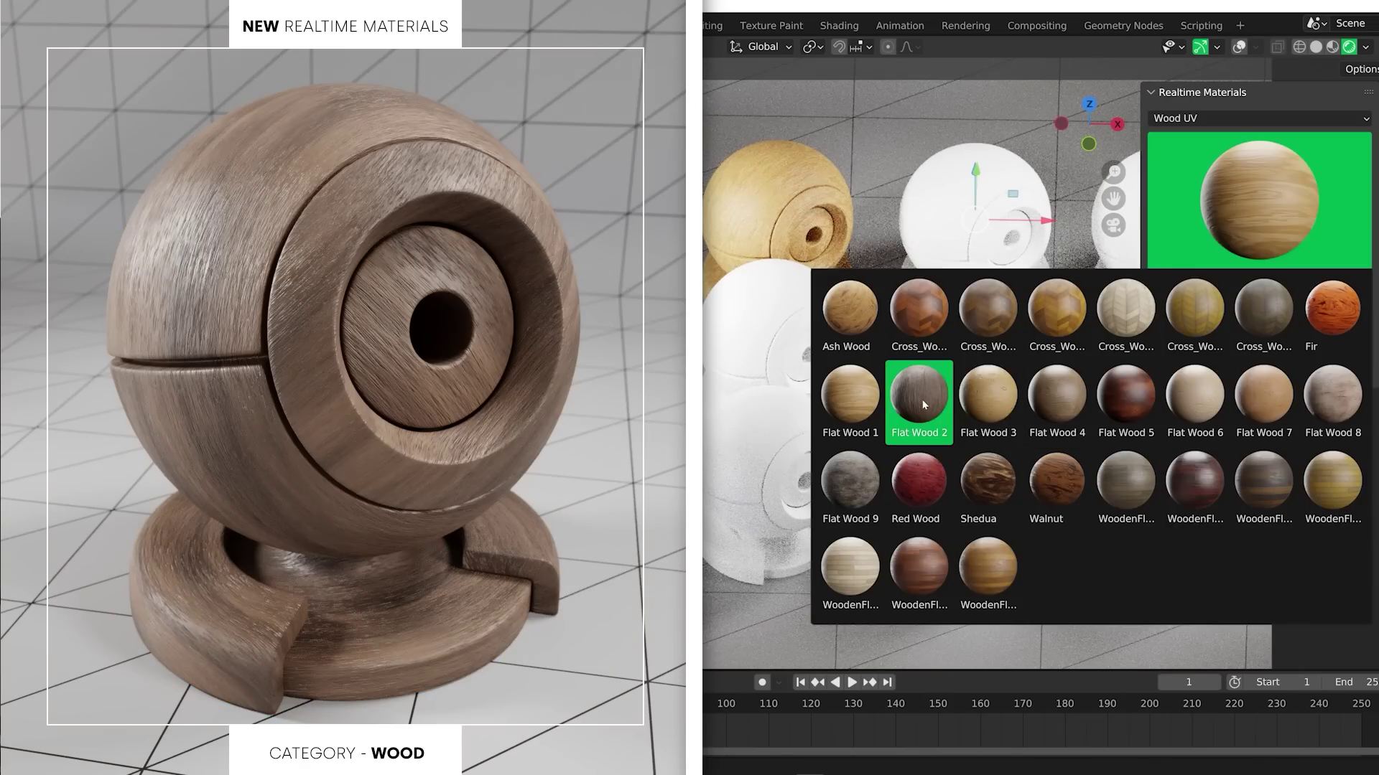
pyautogui.click(919, 402)
pyautogui.click(1259, 282)
# Apply Flat Wood 4 to the middle sphere and a dark red wood to the bottom-left sphere.
pyautogui.click(776, 323)
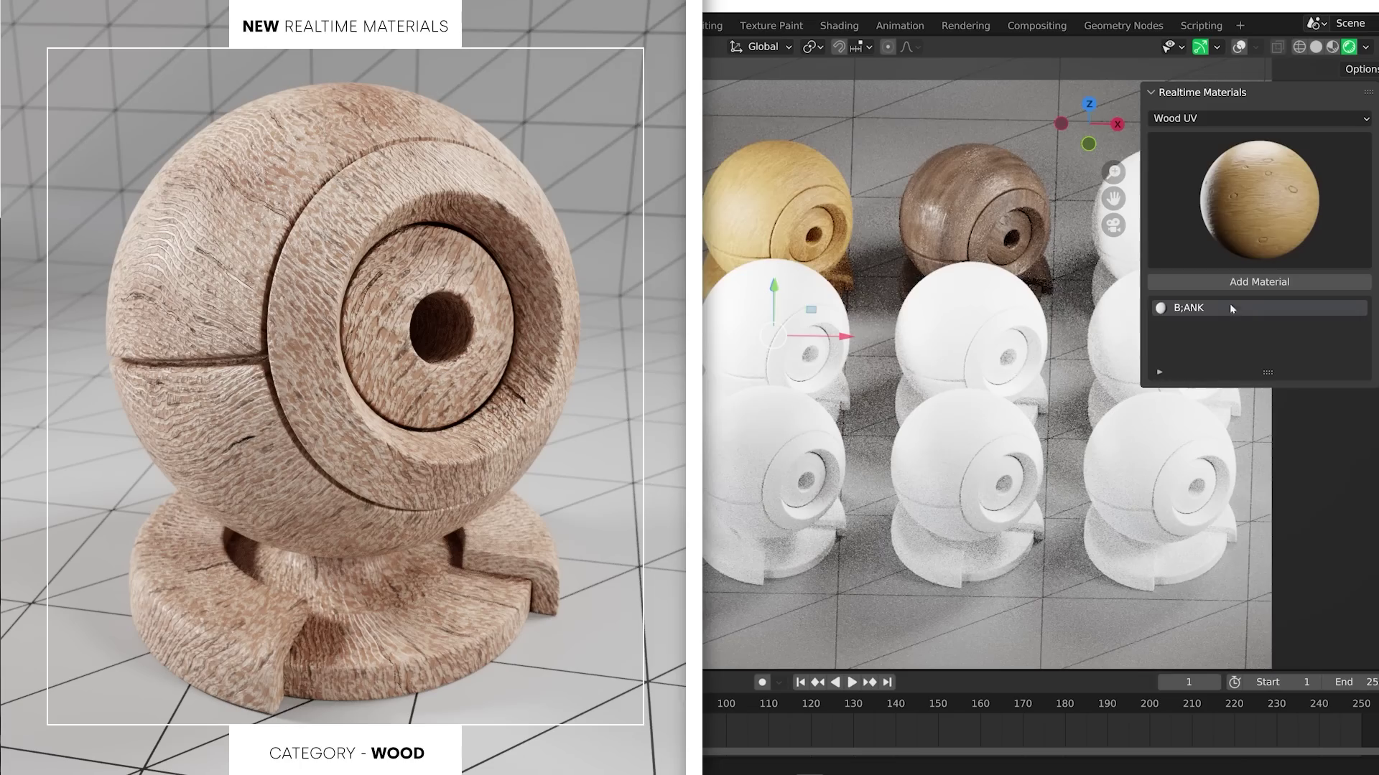
pyautogui.click(1157, 287)
pyautogui.click(1217, 219)
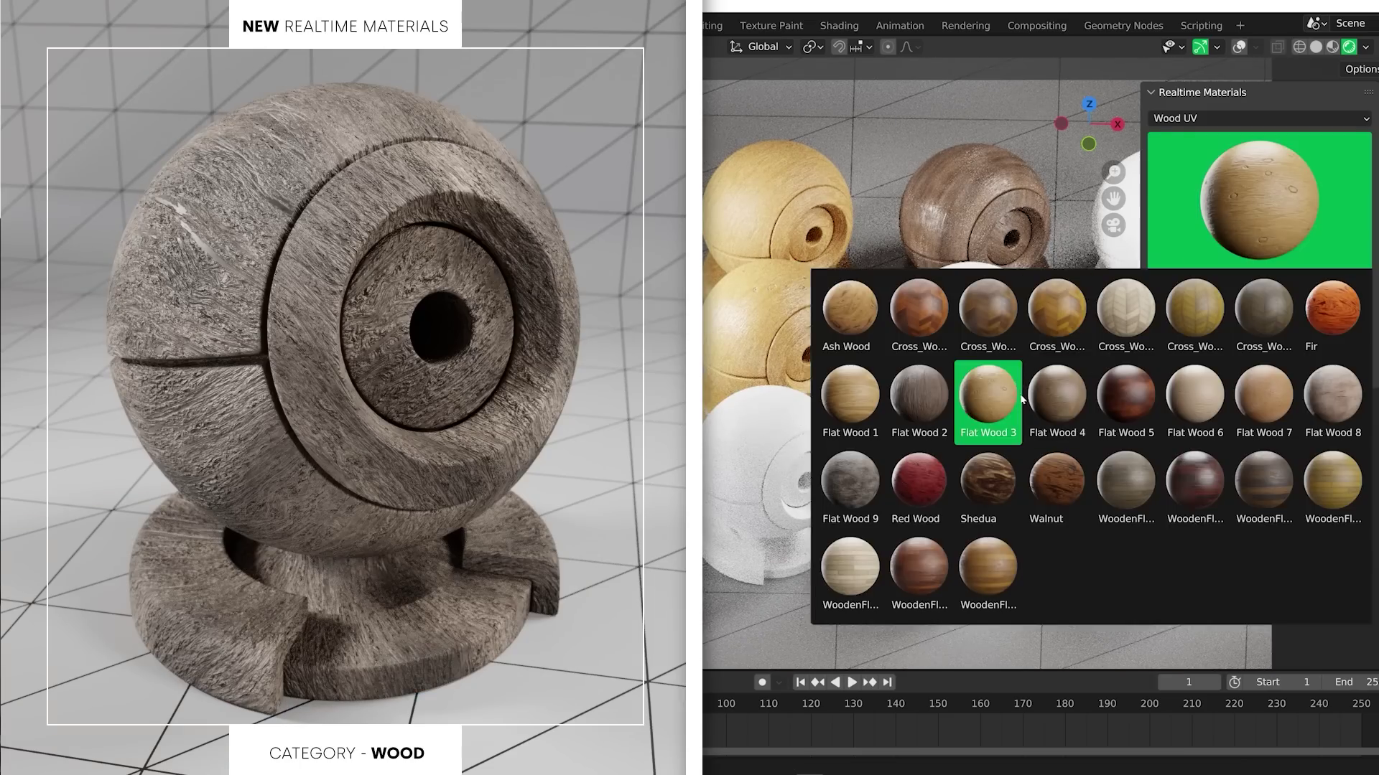
pyautogui.click(1054, 396)
pyautogui.click(1258, 281)
pyautogui.click(775, 445)
pyautogui.click(1221, 215)
pyautogui.click(1130, 407)
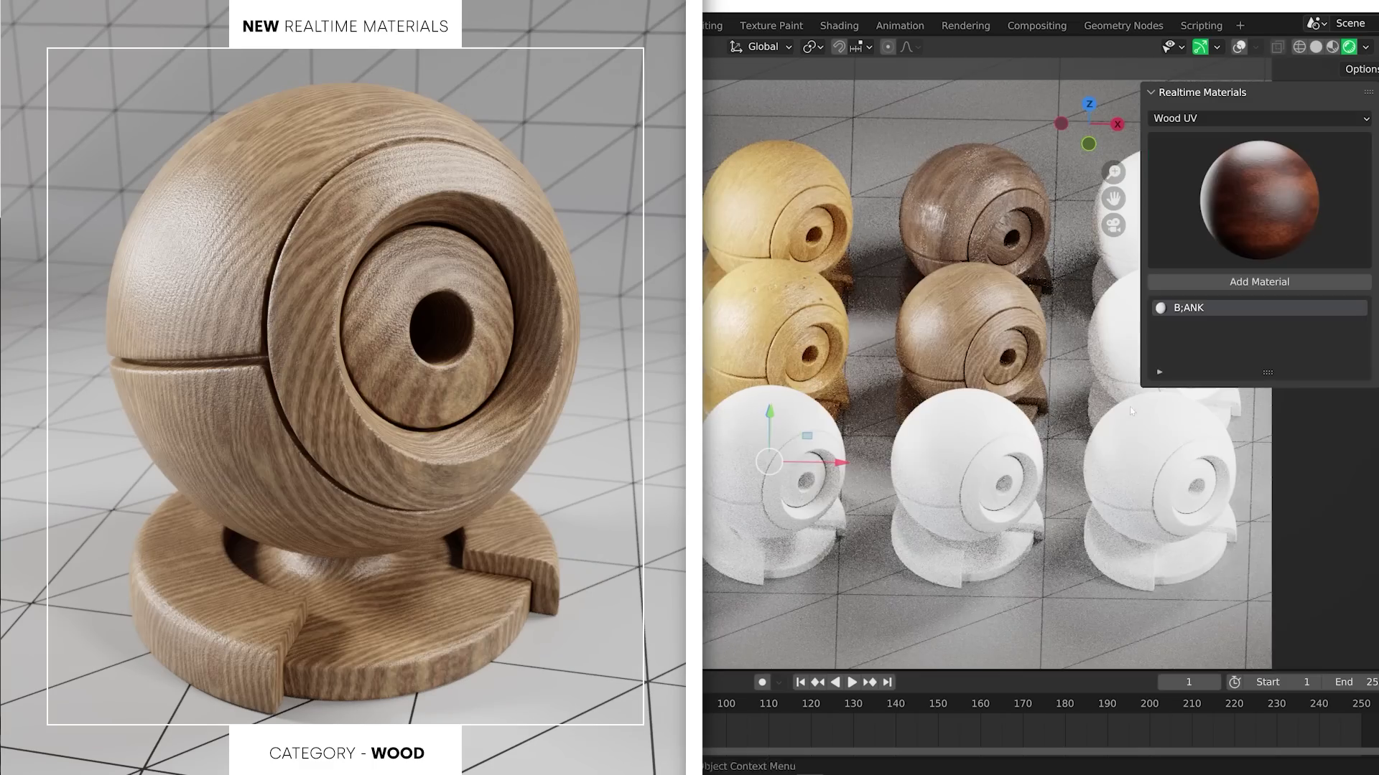
pyautogui.click(1237, 283)
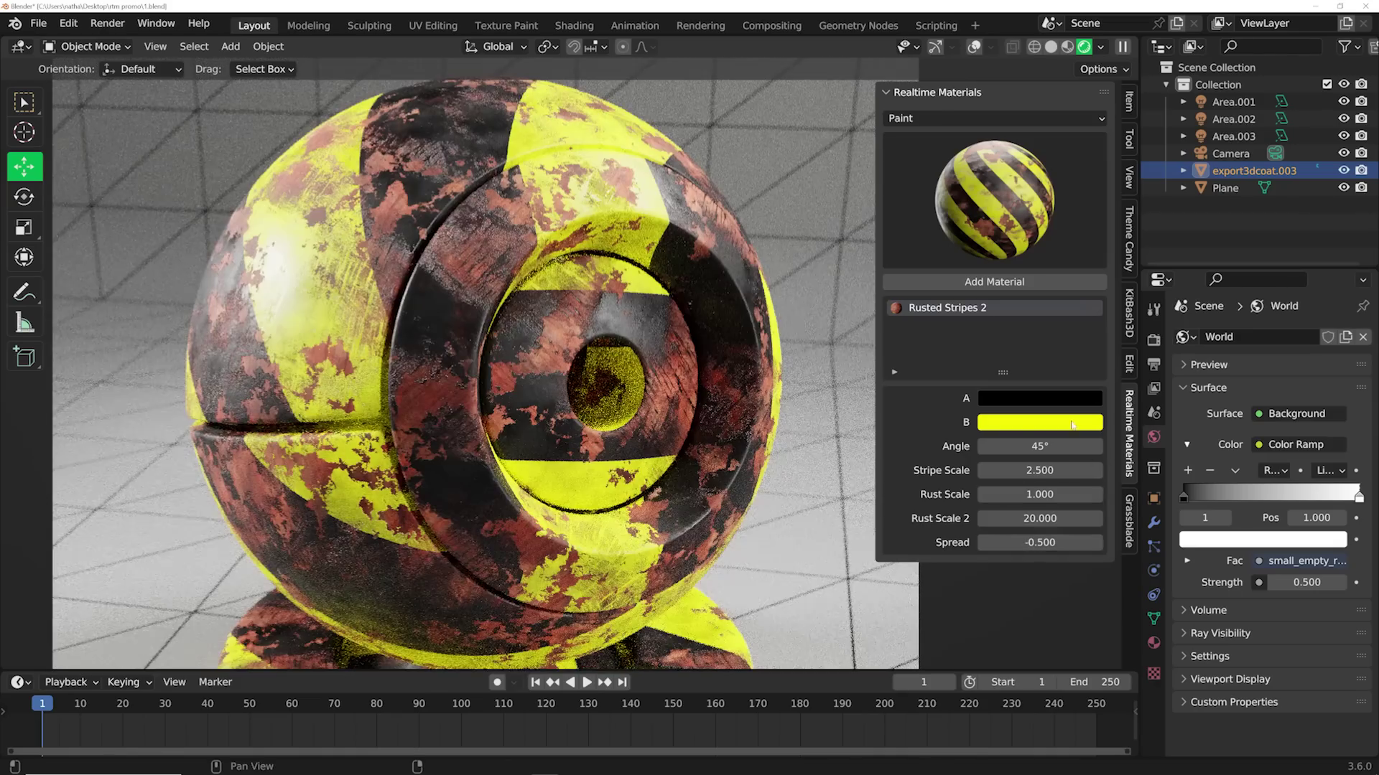
# Set the rusted stripes colour B to green and Rust Scale to 3.300.
pyautogui.click(1040, 423)
pyautogui.click(1022, 293)
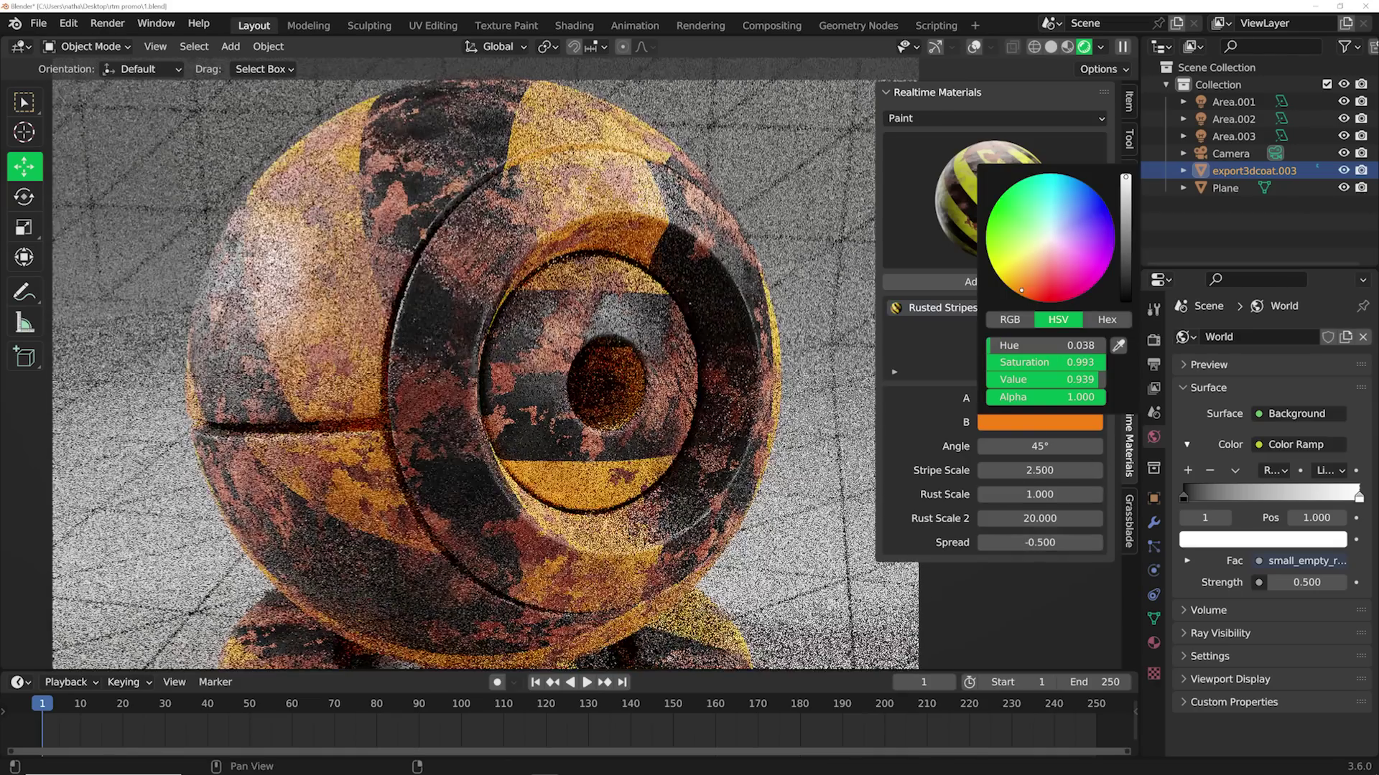
pyautogui.click(1004, 224)
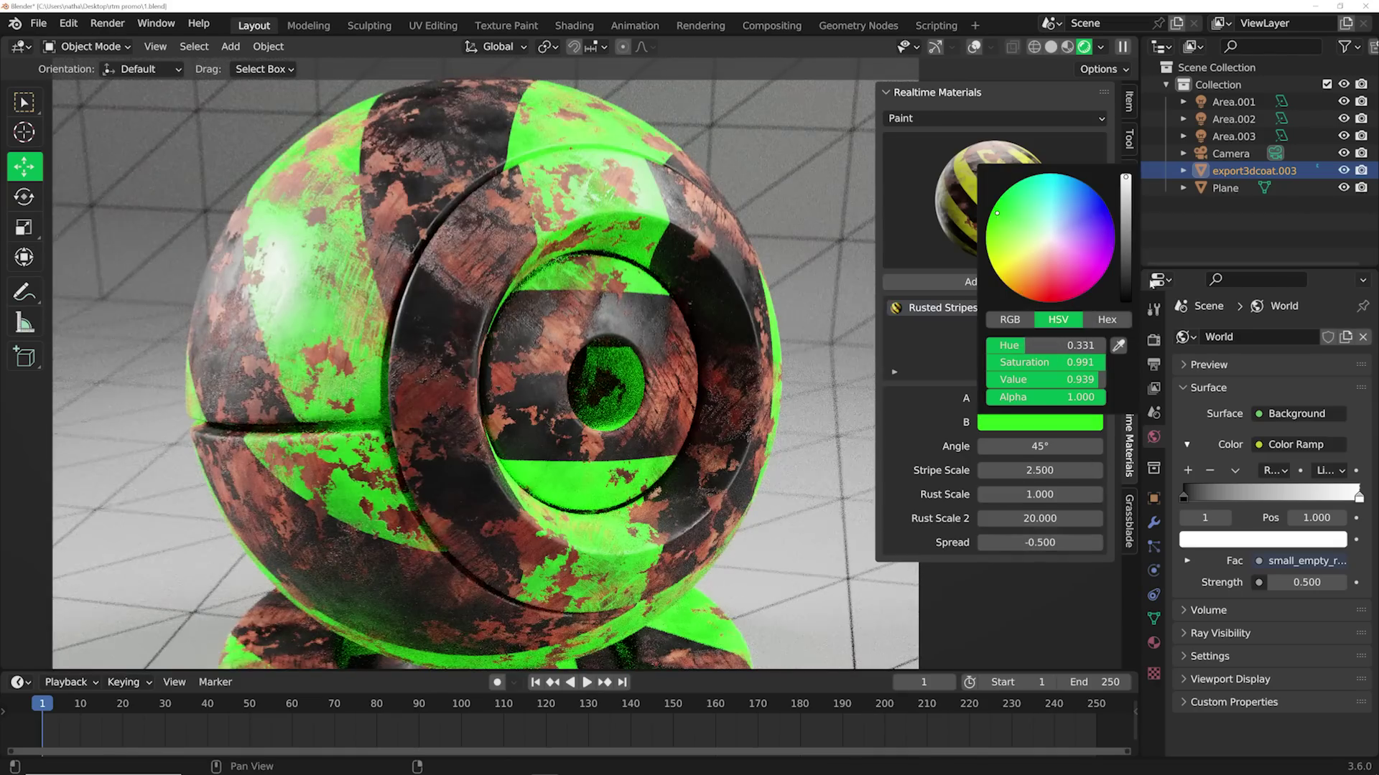
pyautogui.moveTo(1040, 494); pyautogui.dragTo(1109, 471)
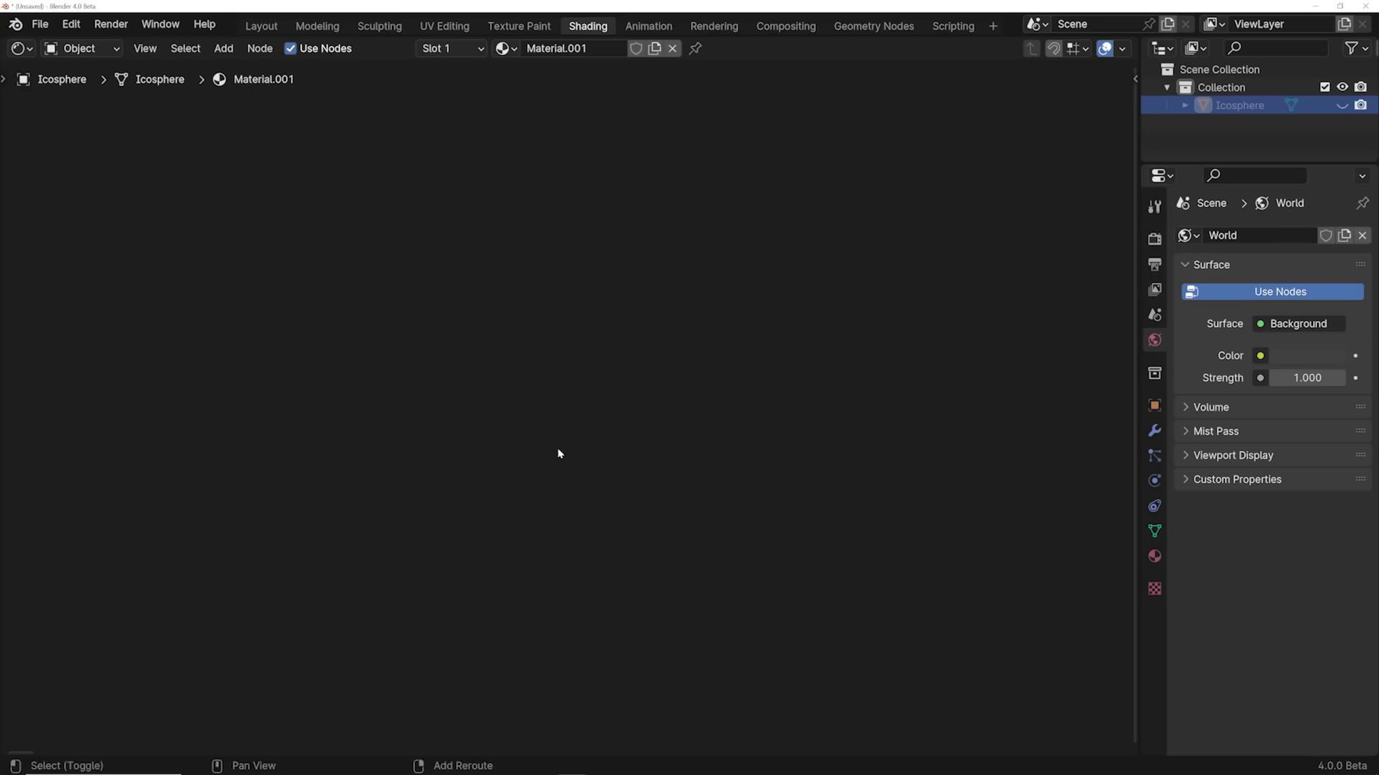
# Add a Voronoi Texture node by searching 'vor' in the Add menu.
pyautogui.hotkey('shift', 'a')
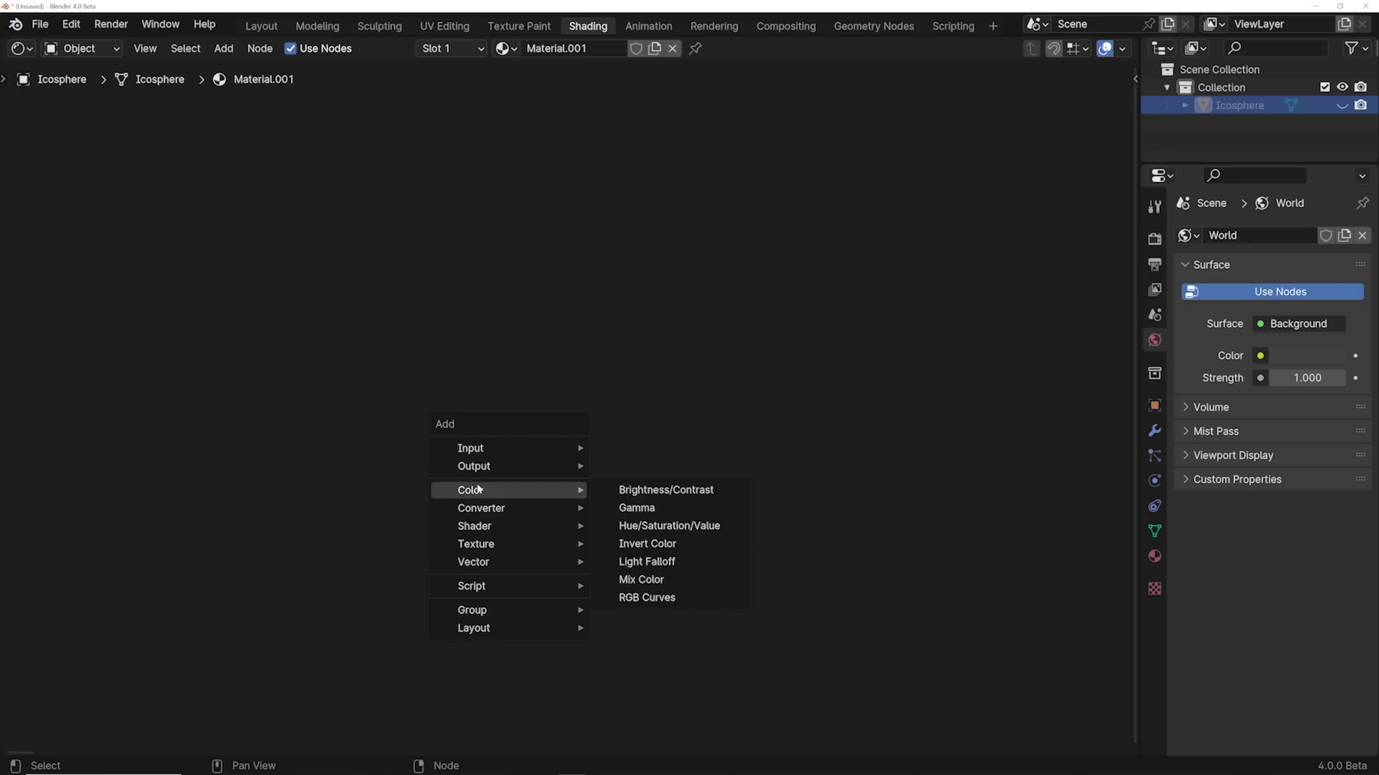
pyautogui.write('v')
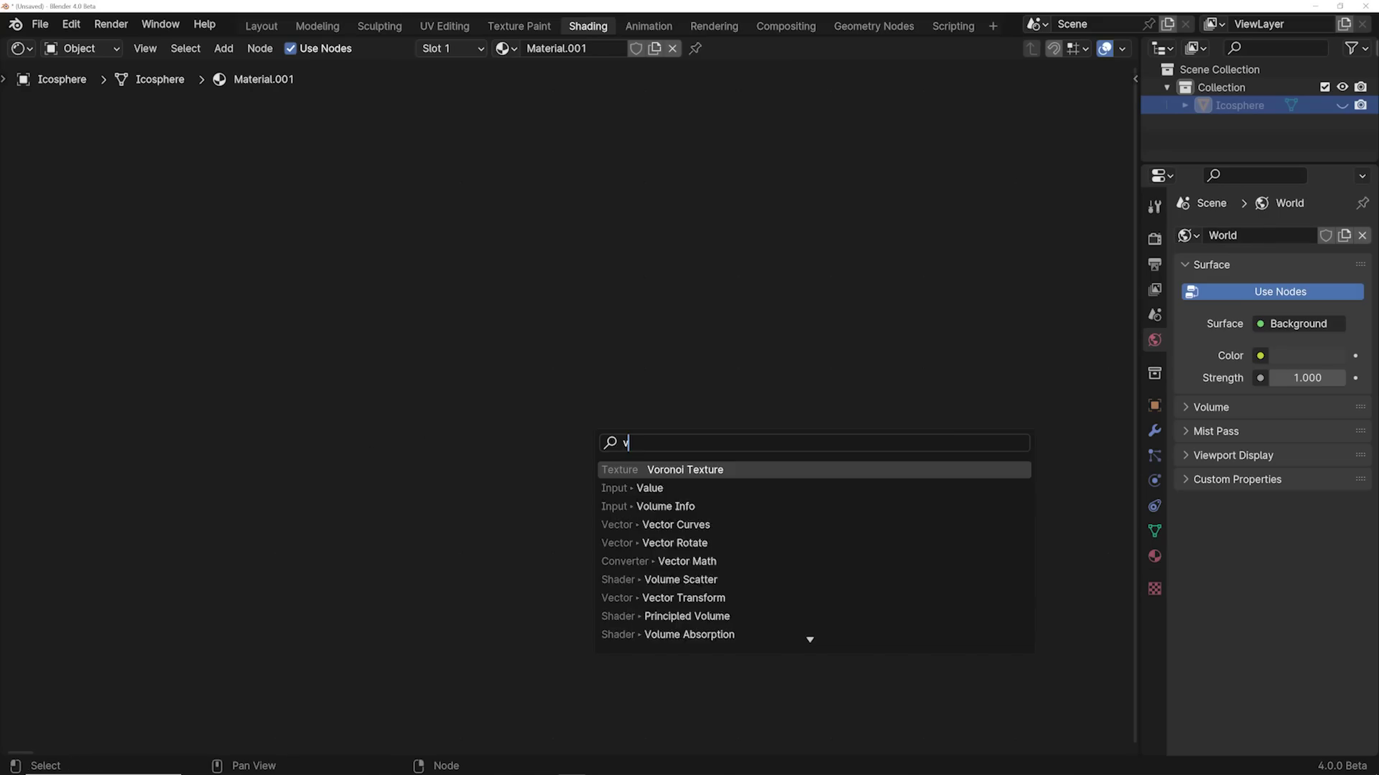
pyautogui.write('or')
pyautogui.press('Return')
pyautogui.click(581, 394)
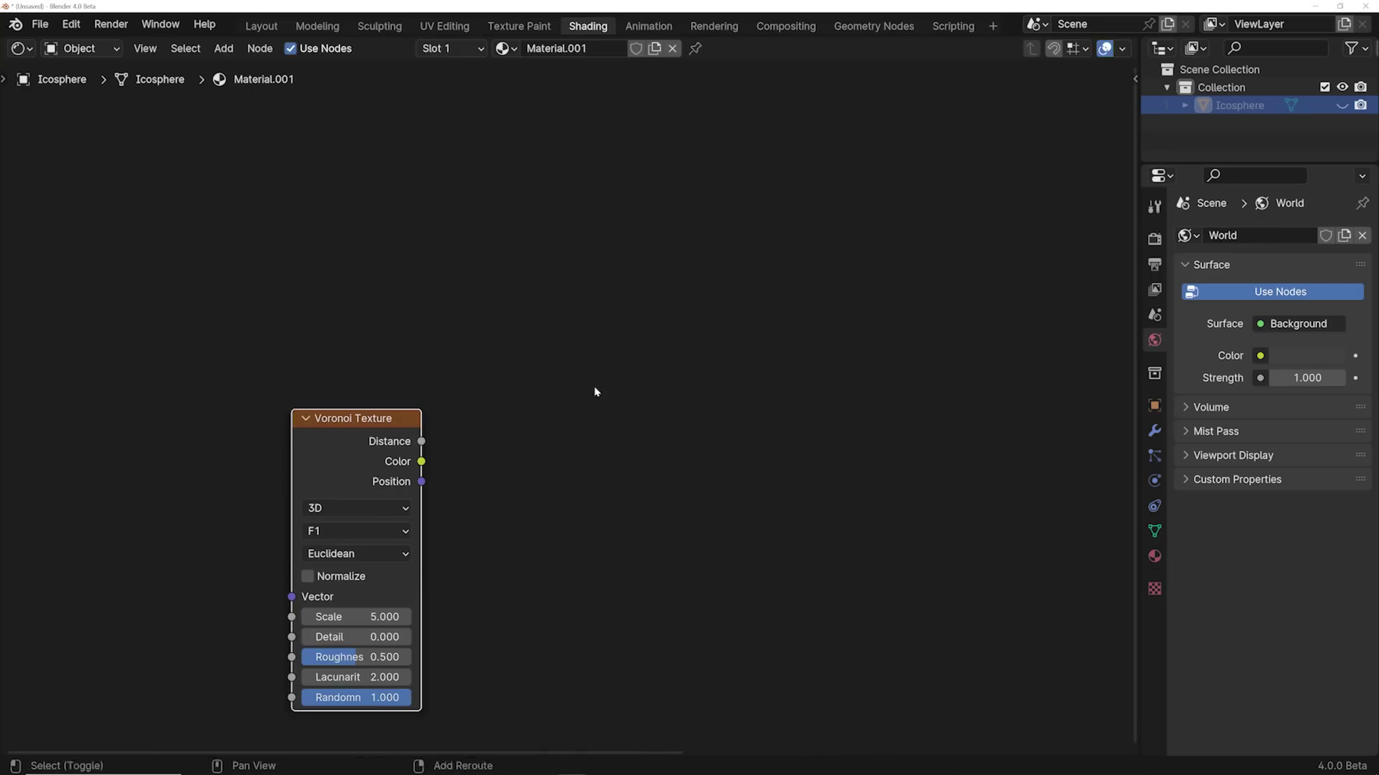
# Add a Noise Texture node above the Voronoi, then start a new search with 'ma'.
pyautogui.hotkey('shift', 'a')
pyautogui.write('noi')
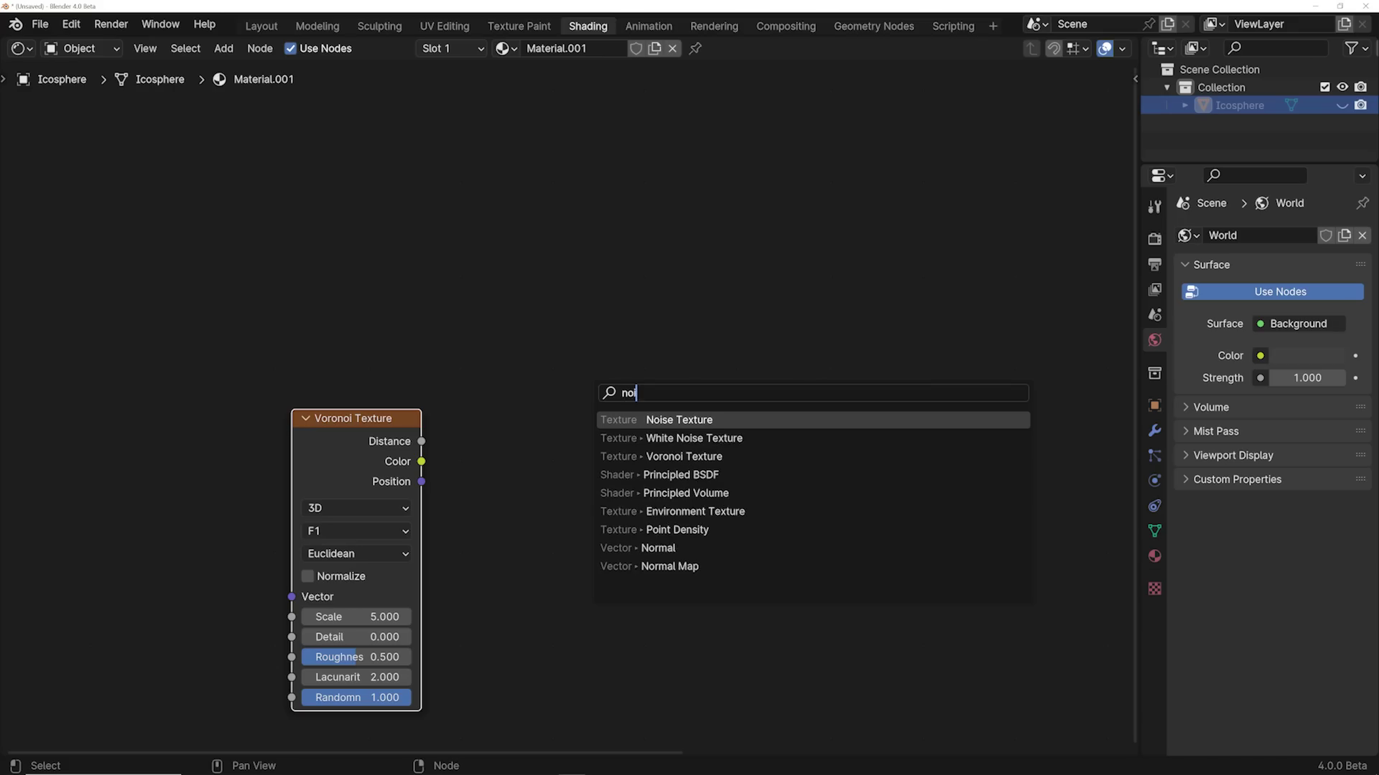
pyautogui.press('Return')
pyautogui.click(341, 215)
pyautogui.hotkey('shift', 'a')
pyautogui.moveTo(563, 337)
pyautogui.write('ma')
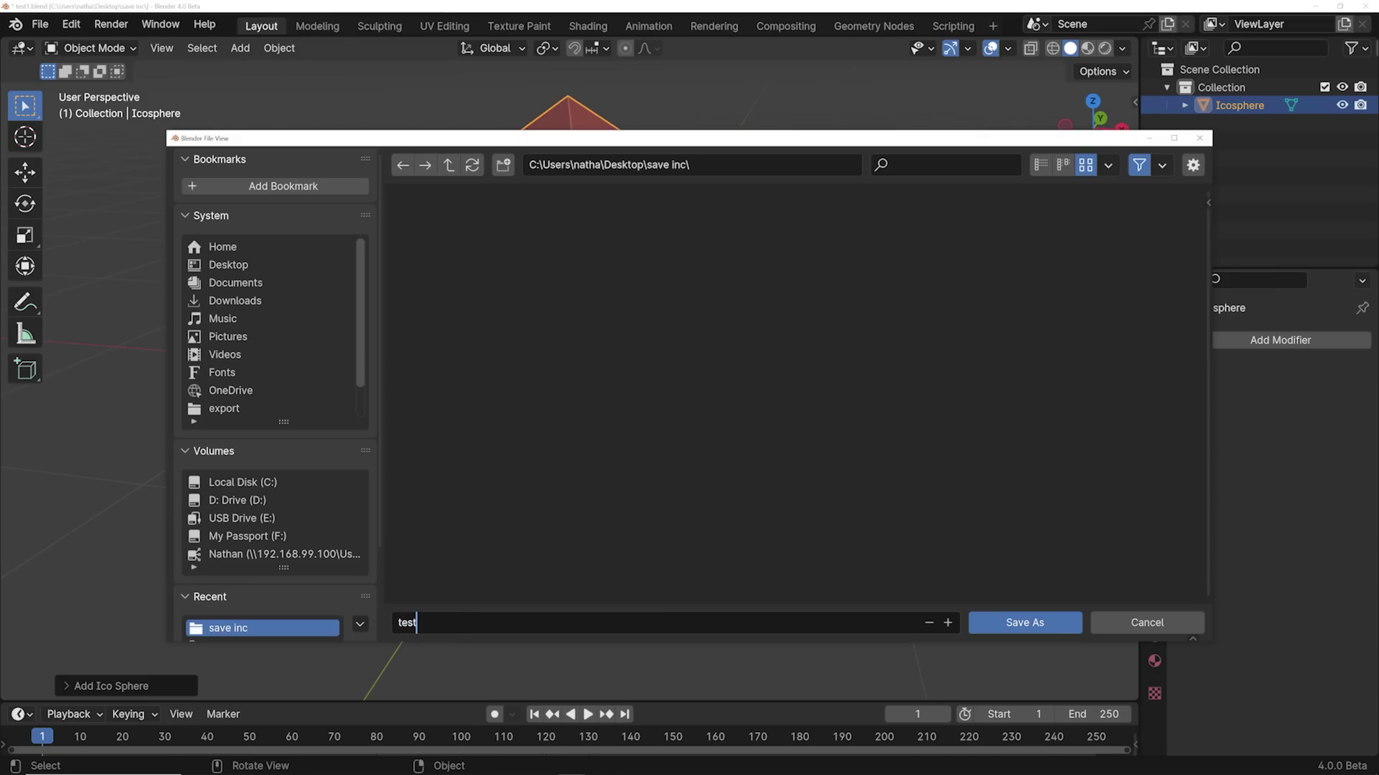
# Save as test.blend, inset and scale the icosphere's faces, and save incrementally as test1.blend.
pyautogui.click(1005, 622)
pyautogui.press('Tab')
pyautogui.press('i')
pyautogui.click(909, 297)
pyautogui.press('s')
pyautogui.click(906, 300)
pyautogui.press('Tab')
pyautogui.hotkey('ctrl', 's')
pyautogui.click(43, 27)
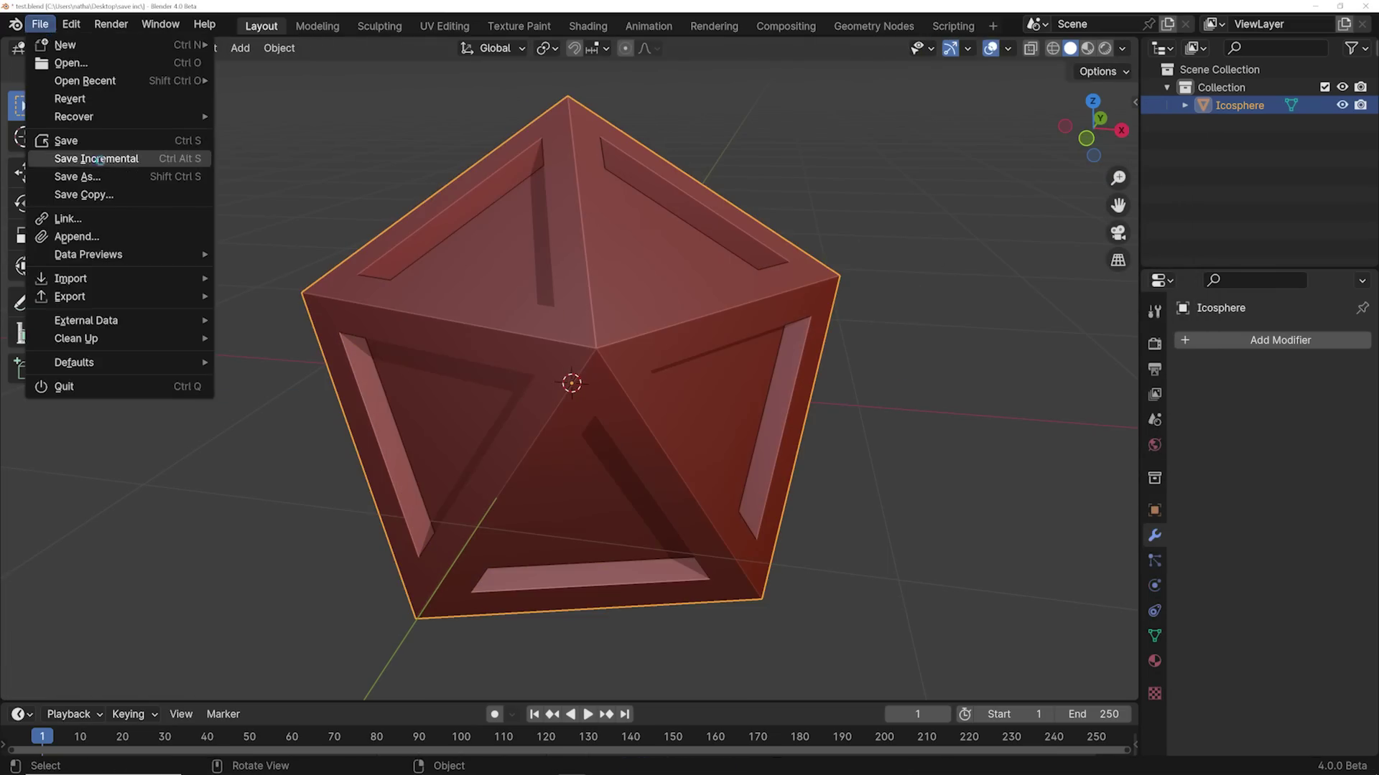
pyautogui.click(92, 156)
# Inset and scale the faces again and save incrementally as test2.blend.
pyautogui.press('Tab')
pyautogui.press('i')
pyautogui.click(807, 229)
pyautogui.press('s')
pyautogui.click(825, 222)
pyautogui.press('Tab')
pyautogui.click(41, 25)
pyautogui.click(85, 157)
# Add a Simple Deform modifier with a 213° angle and save as test3.blend.
pyautogui.click(1235, 341)
pyautogui.write('simp')
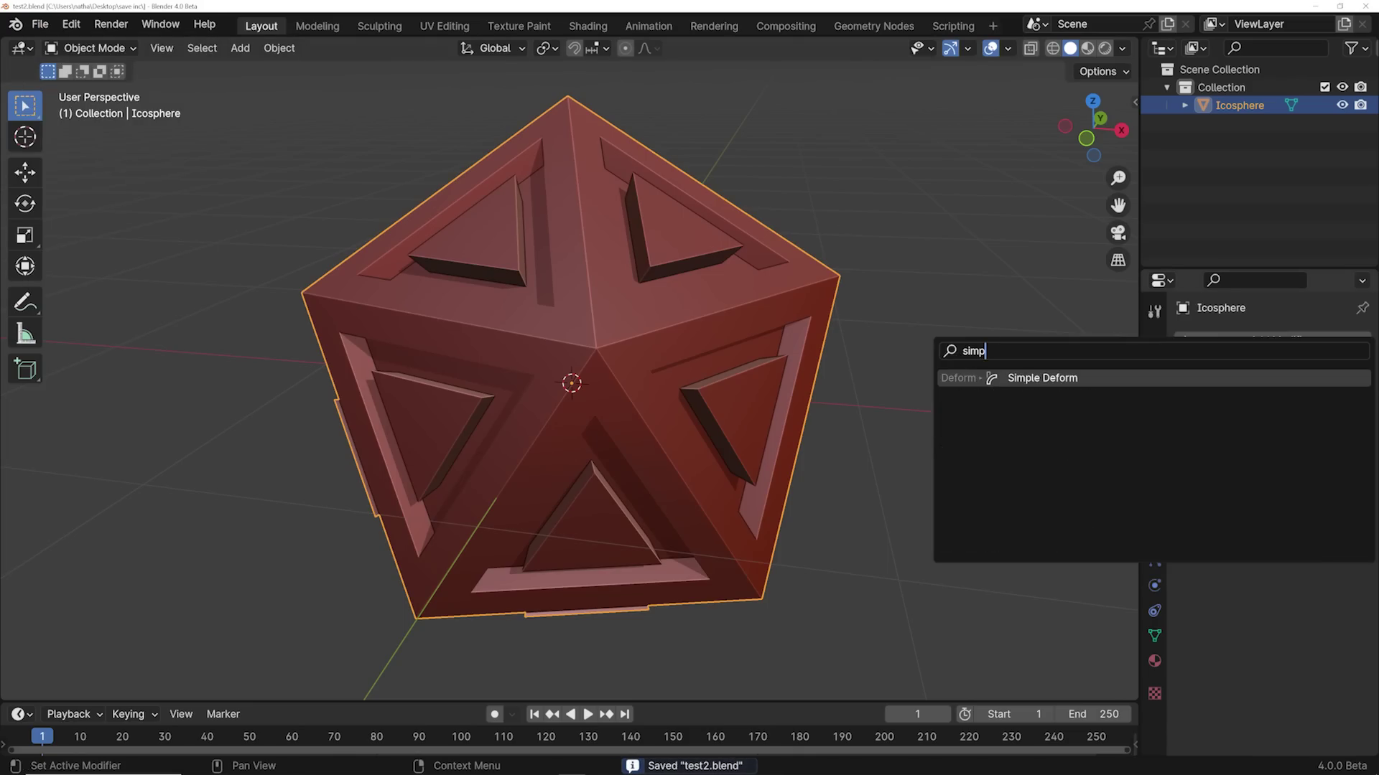
pyautogui.press('Return')
pyautogui.click(1298, 418)
pyautogui.write('213')
pyautogui.press('Return')
pyautogui.click(40, 24)
pyautogui.click(86, 157)
# Add a Subdivision Surface modifier and save incrementally as test4.blend.
pyautogui.click(1232, 340)
pyautogui.write('sub')
pyautogui.press('Return')
pyautogui.moveTo(754, 381); pyautogui.dragTo(816, 320, button='middle')
pyautogui.click(41, 24)
pyautogui.click(94, 158)
# Browse the saved versions and pick test1.blend.
pyautogui.moveTo(689, 403); pyautogui.dragTo(746, 272, button='middle')
pyautogui.click(41, 24)
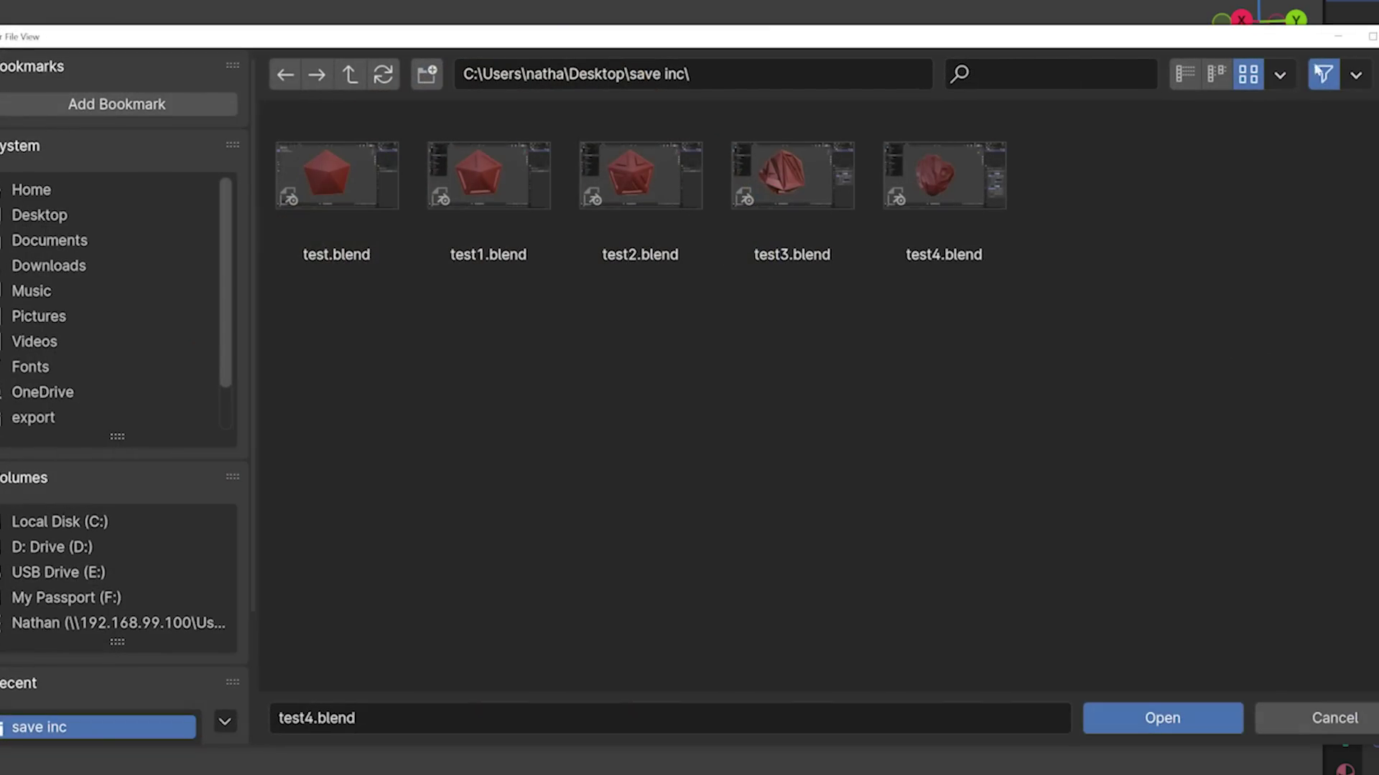
pyautogui.click(488, 176)
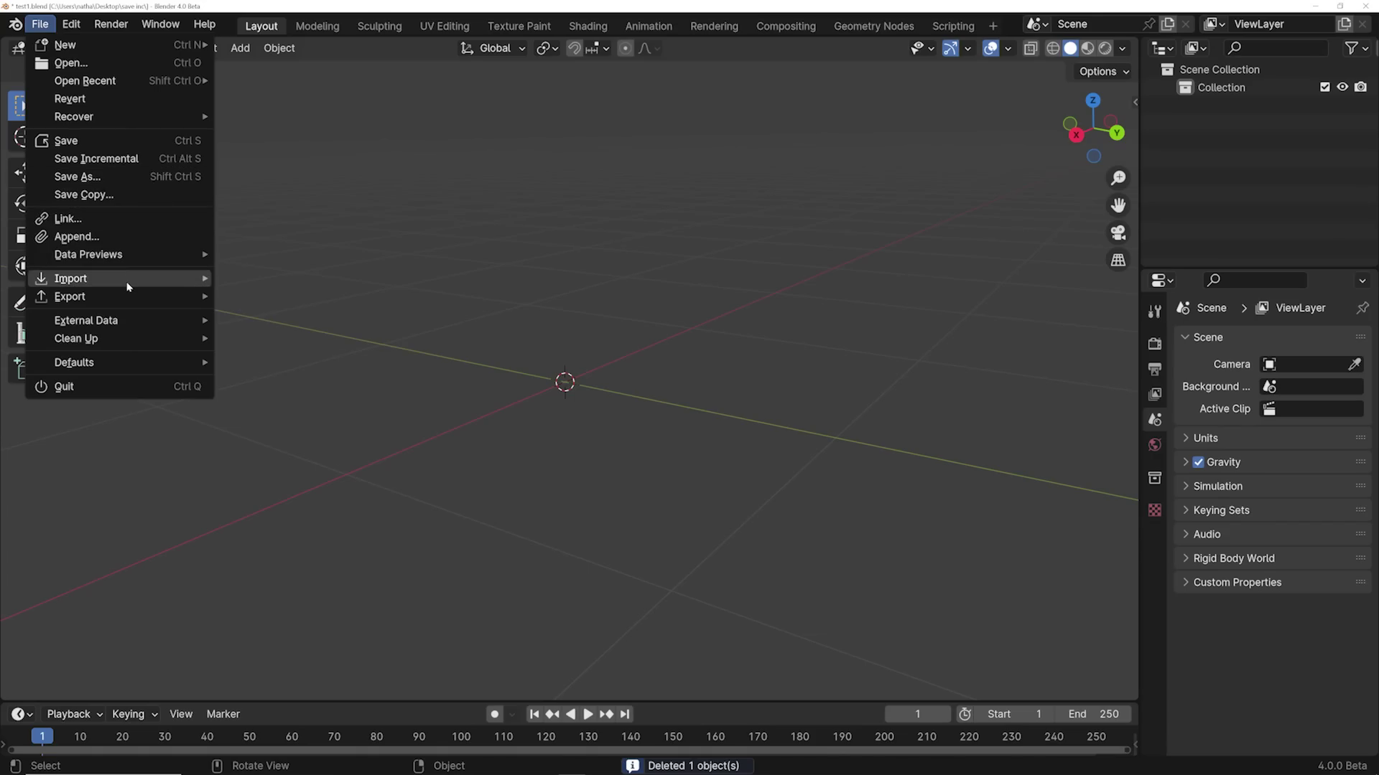
# Import the face SVG from the logos folder and scale all its curves up.
pyautogui.moveTo(127, 287)
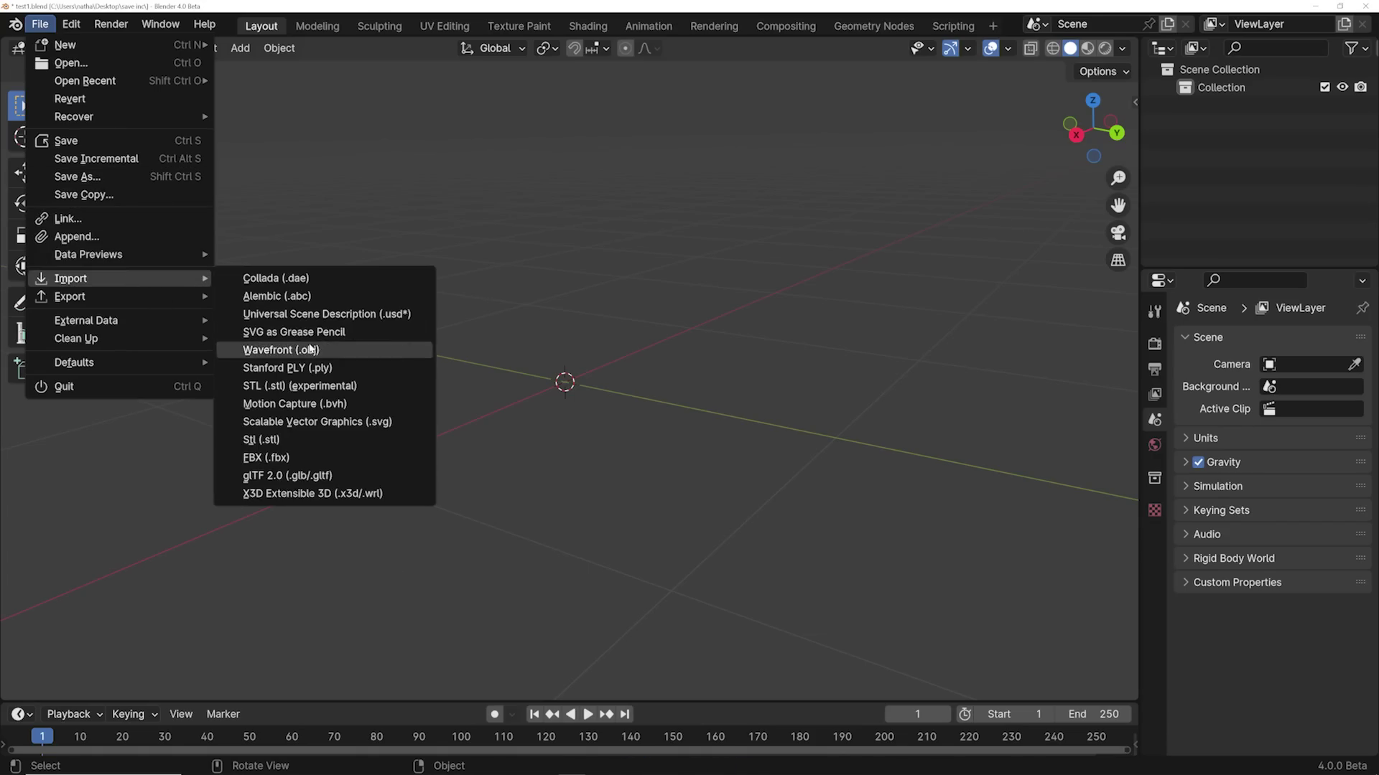
pyautogui.click(359, 422)
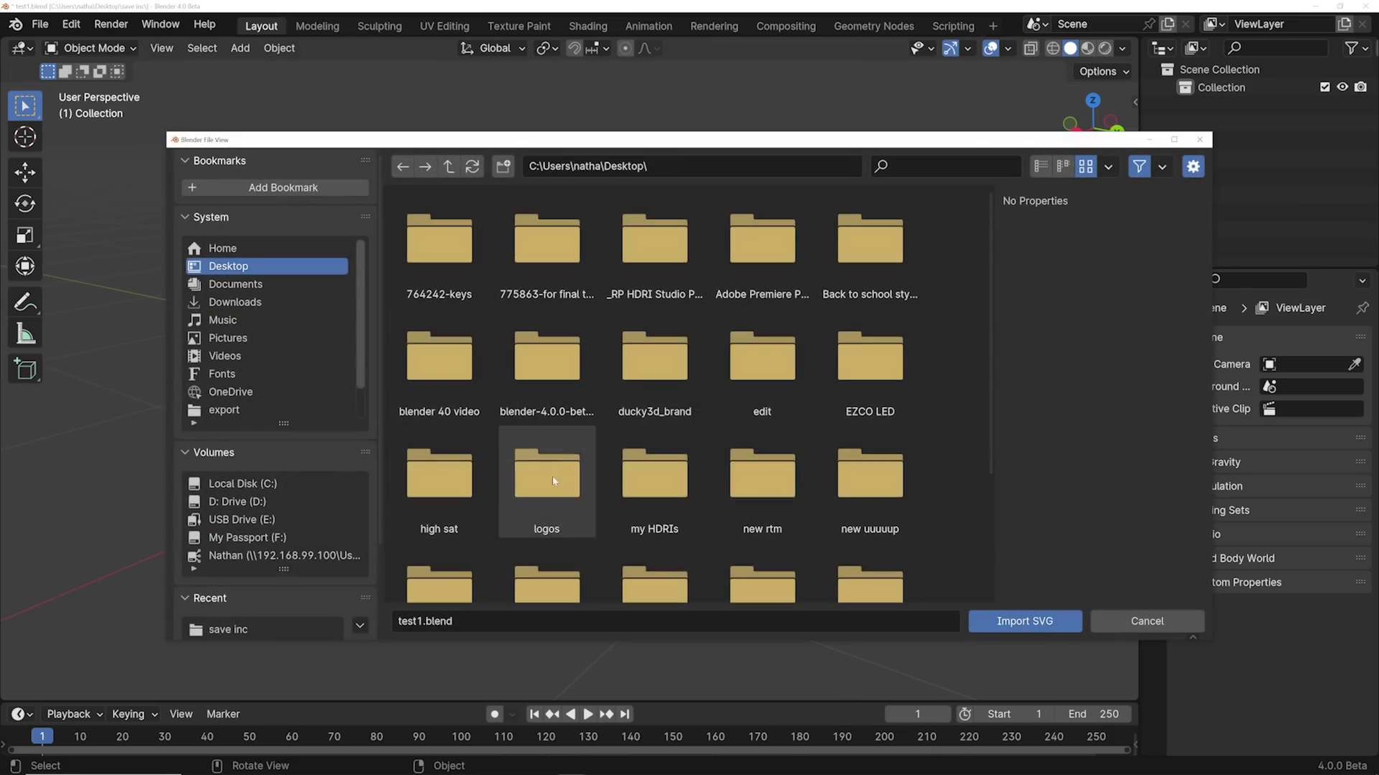
pyautogui.doubleClick(558, 474)
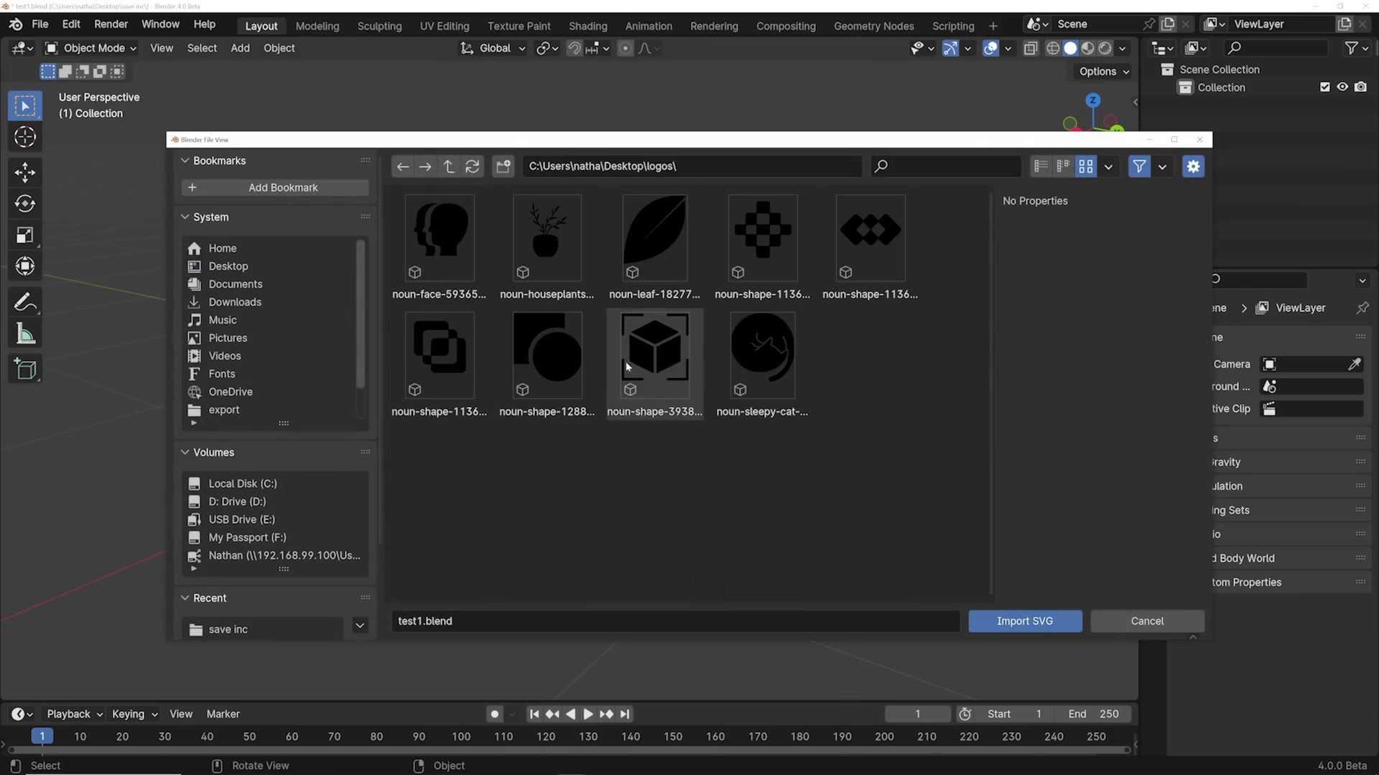
pyautogui.moveTo(484, 253); pyautogui.dragTo(618, 363, button='middle')
pyautogui.press('a')
pyautogui.press('s')
pyautogui.click(990, 595)
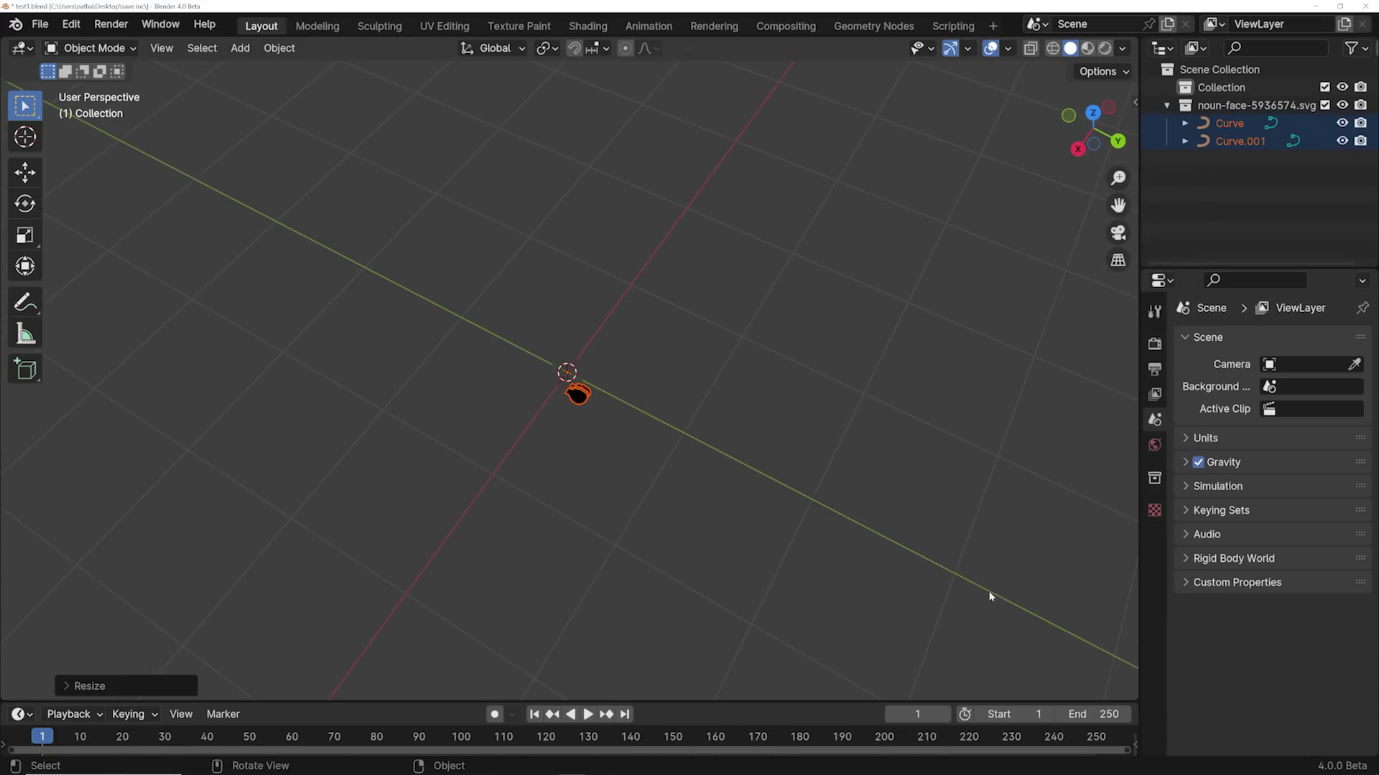
pyautogui.moveTo(793, 507); pyautogui.dragTo(644, 524, button='middle')
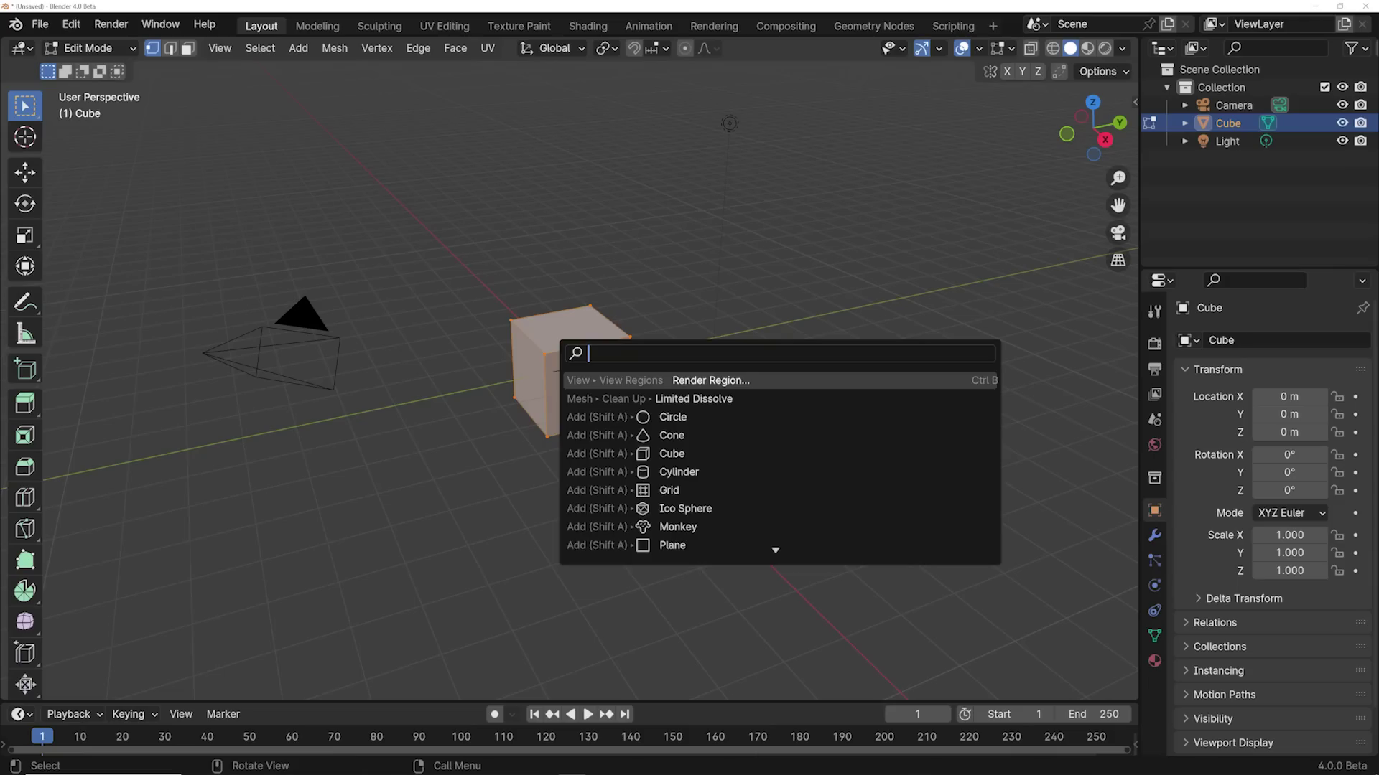
# Run Faces by Edges on the cube via the 'split ed' search, then leave Edit Mode.
pyautogui.write('split ed')
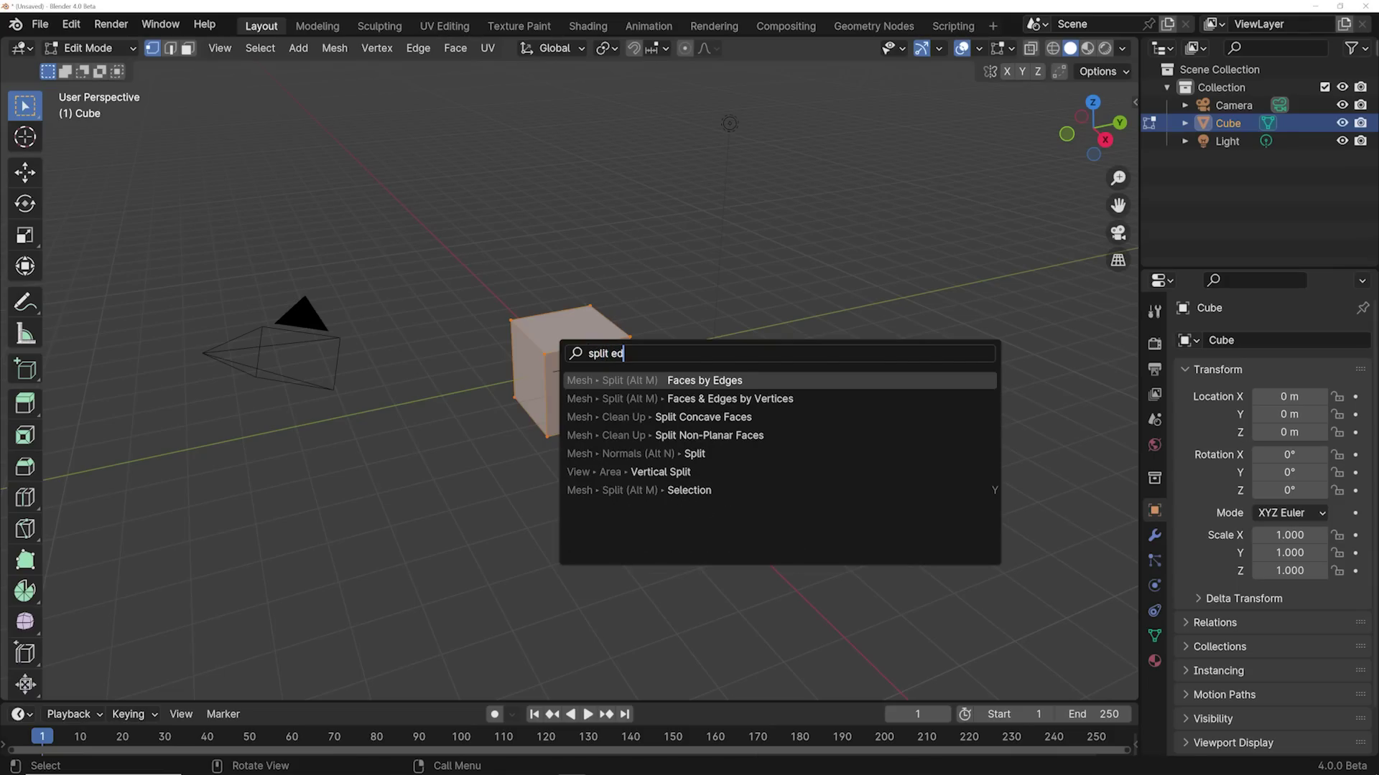
pyautogui.press('Return')
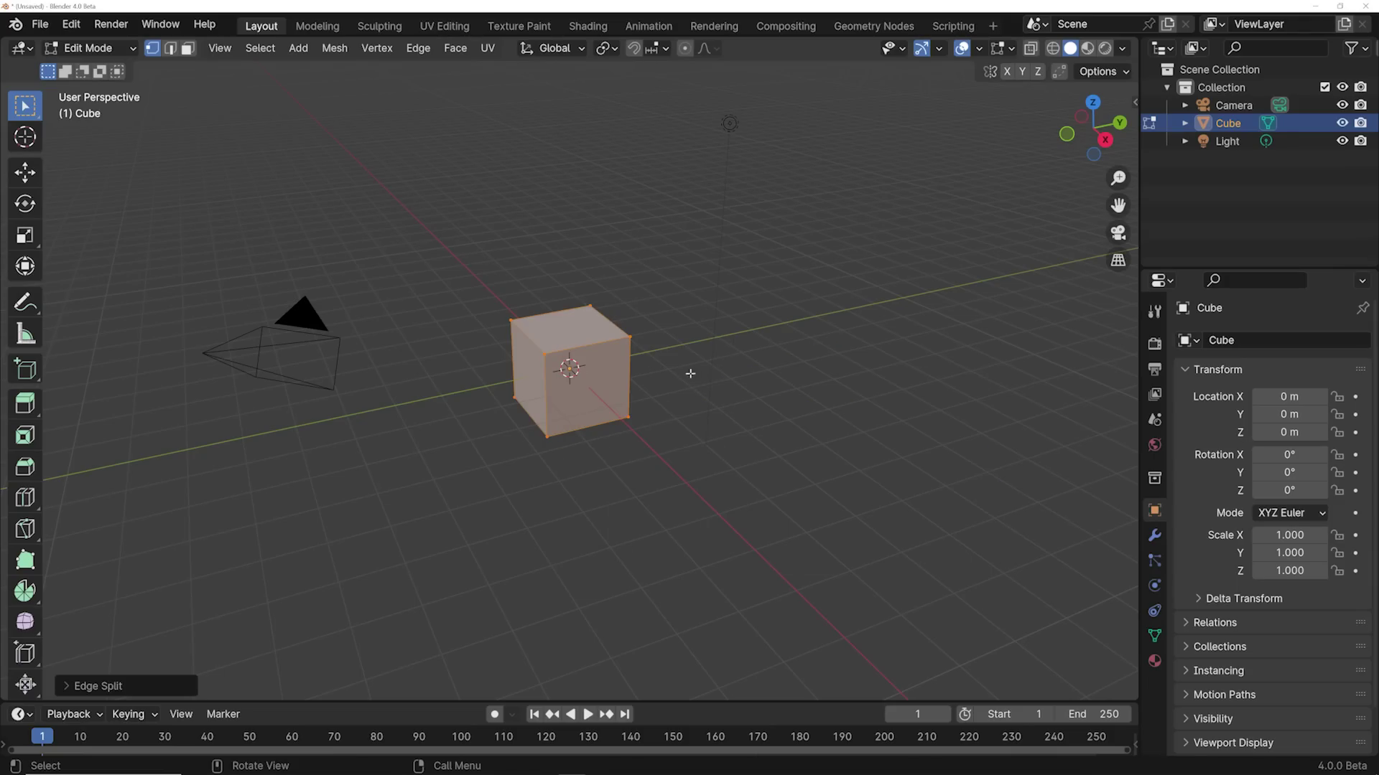
pyautogui.press('Tab')
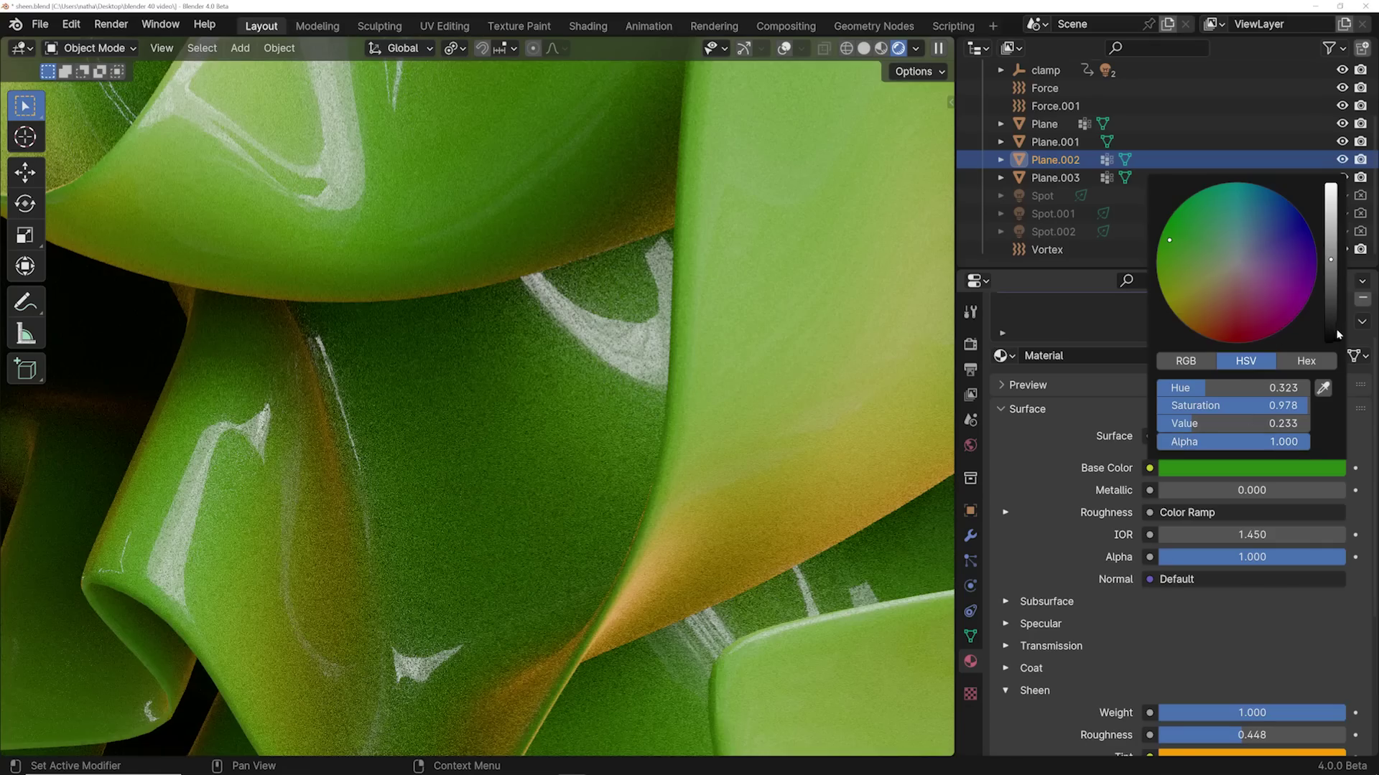
# Darken the base colour to near black and make the sheen tint red.
pyautogui.click(1338, 334)
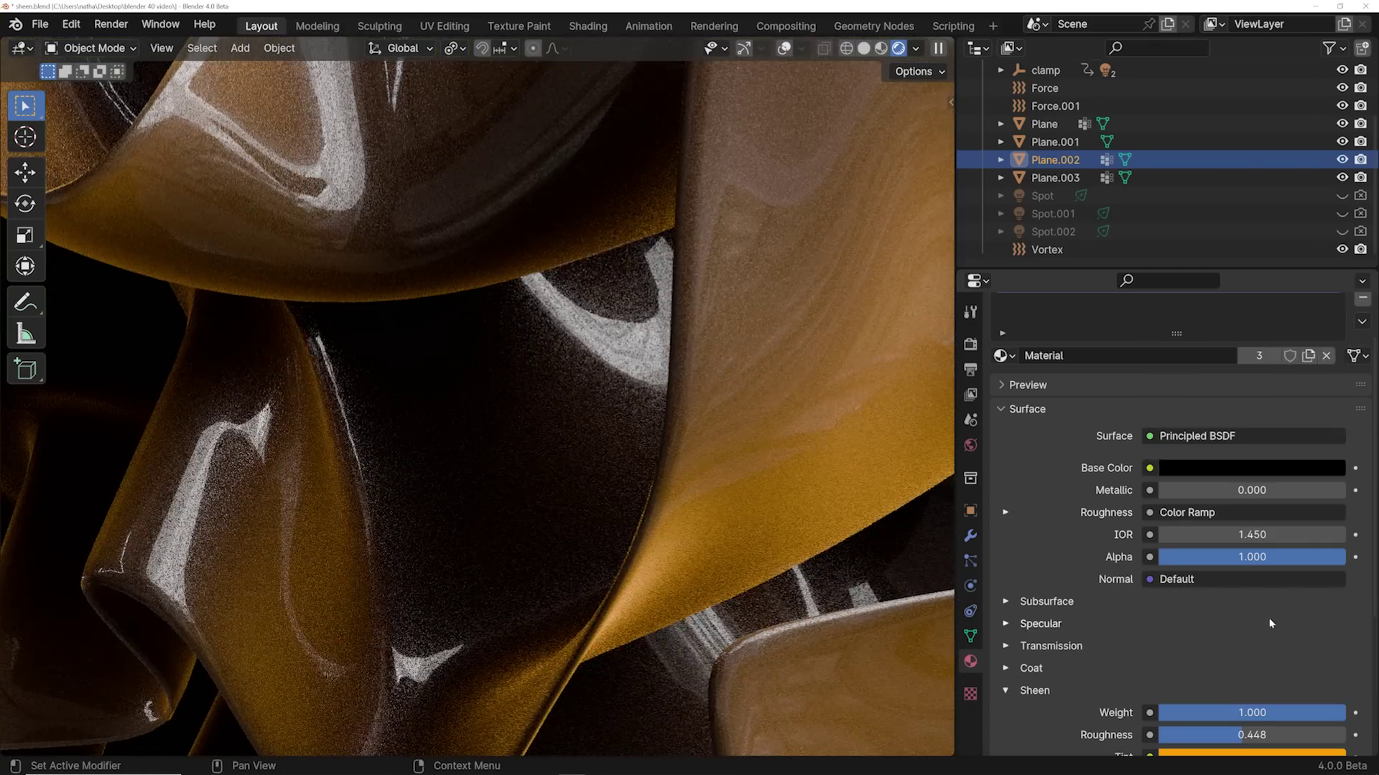
pyautogui.scroll(-7, 1289, 598)
pyautogui.click(1267, 547)
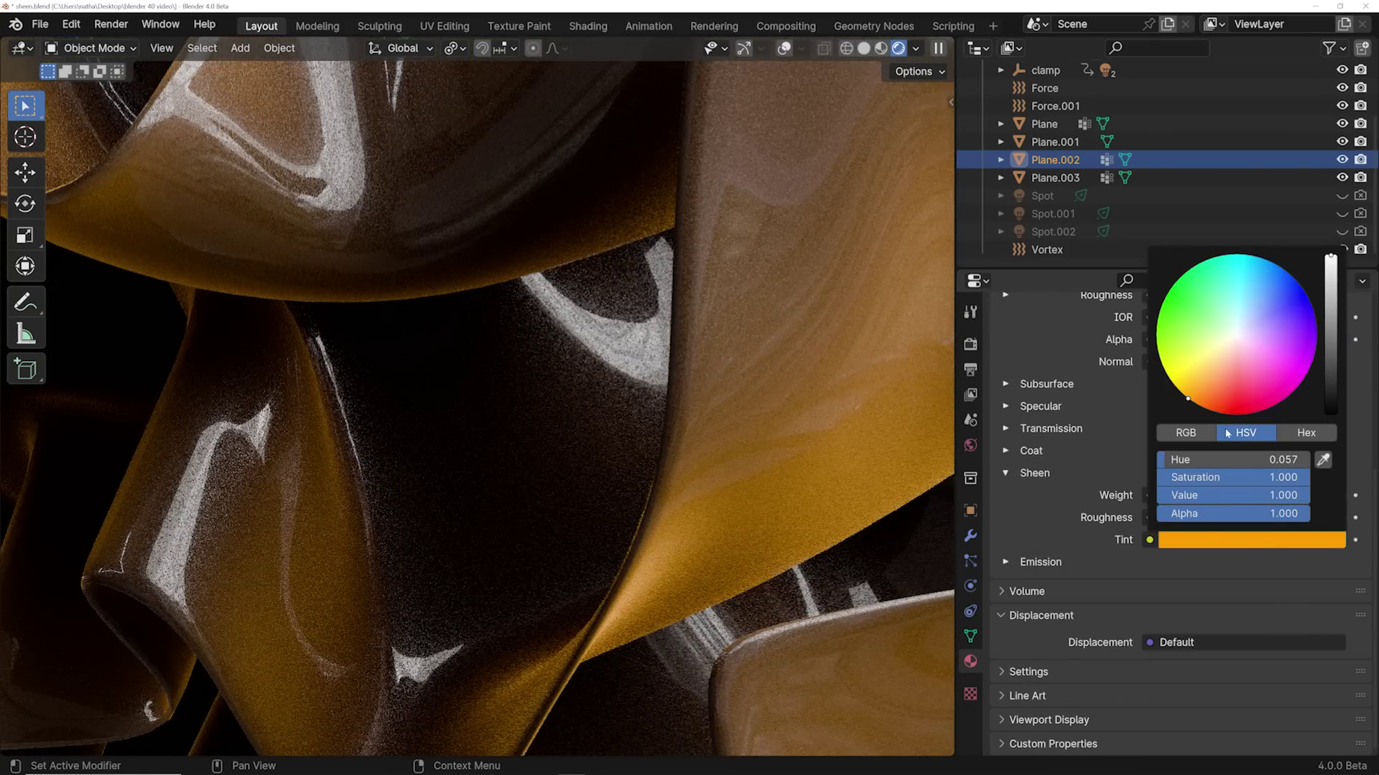
pyautogui.click(1228, 416)
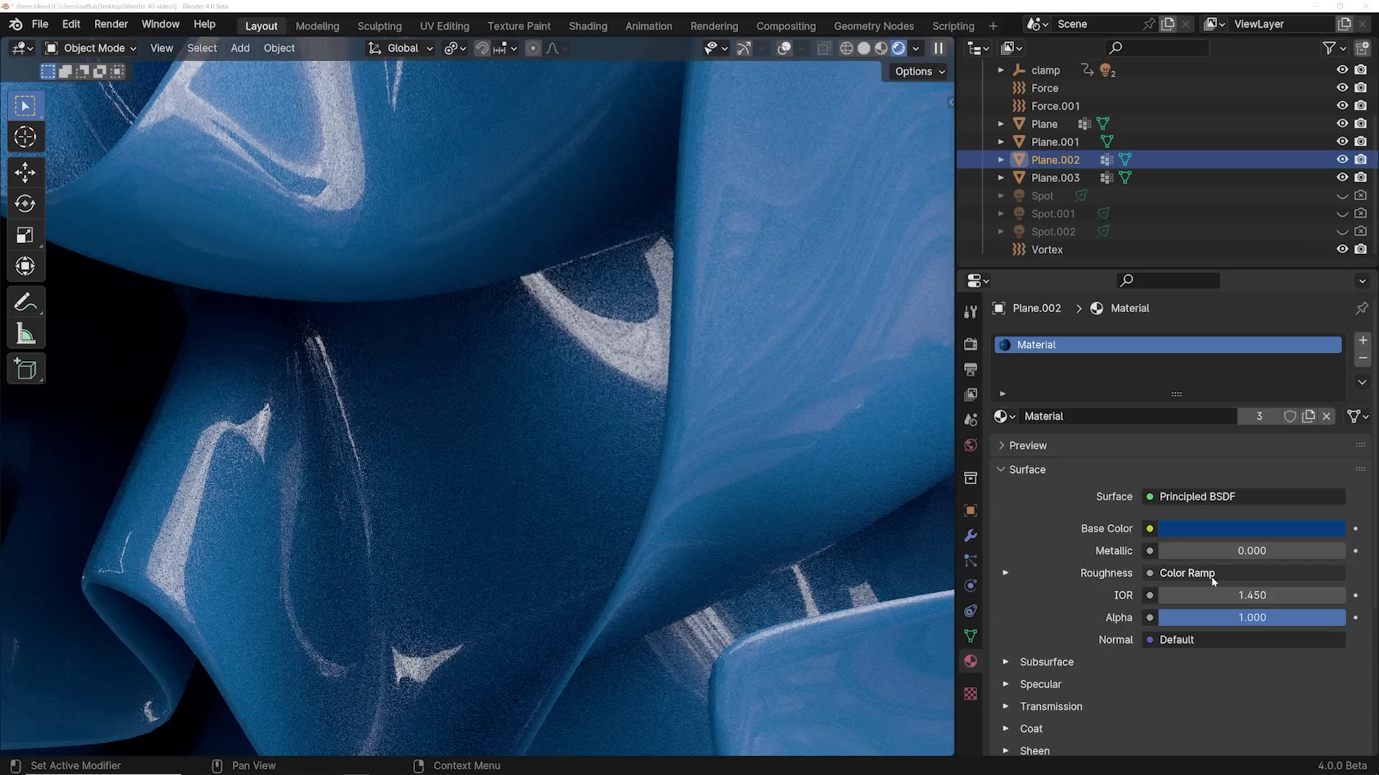
# Expand Sheen, set its tint to red and raise Sheen Weight above zero.
pyautogui.scroll(-5, 1212, 579)
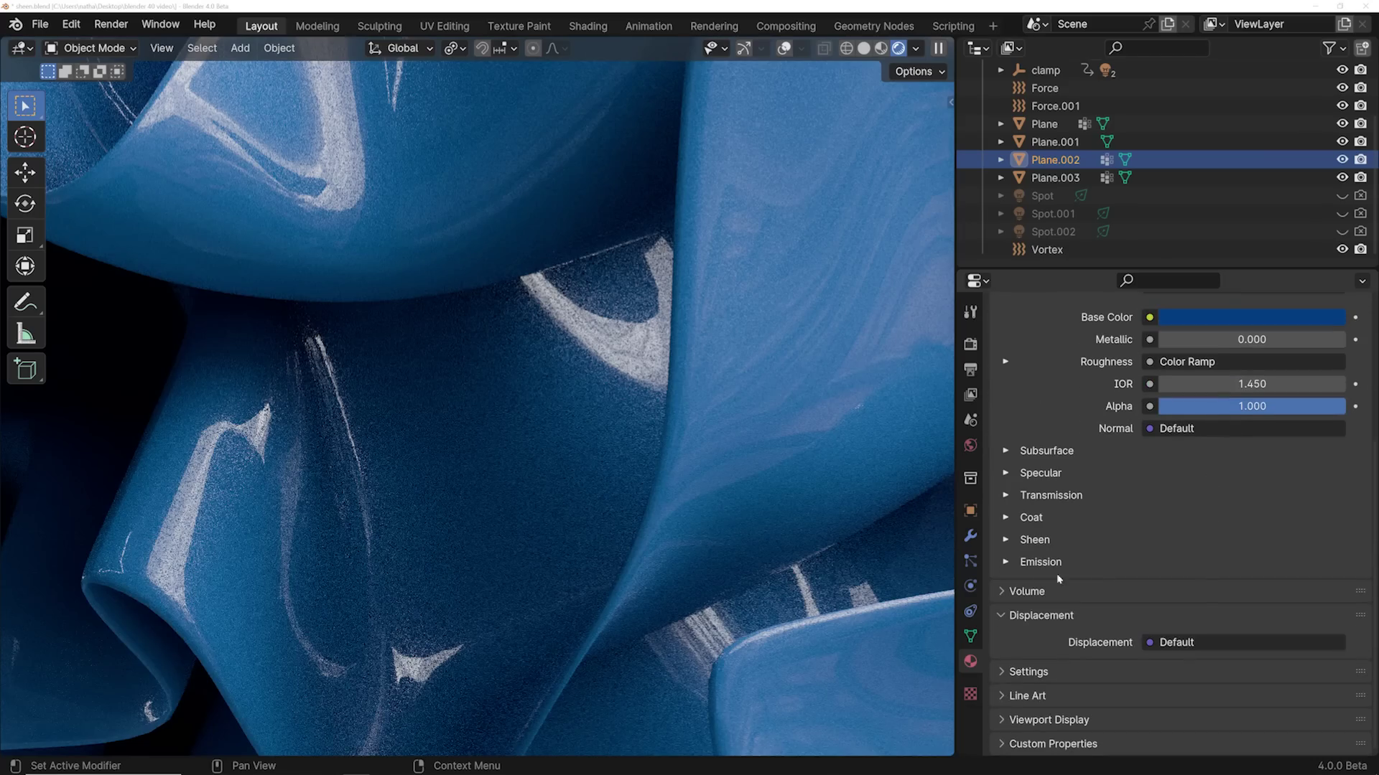
pyautogui.click(1006, 540)
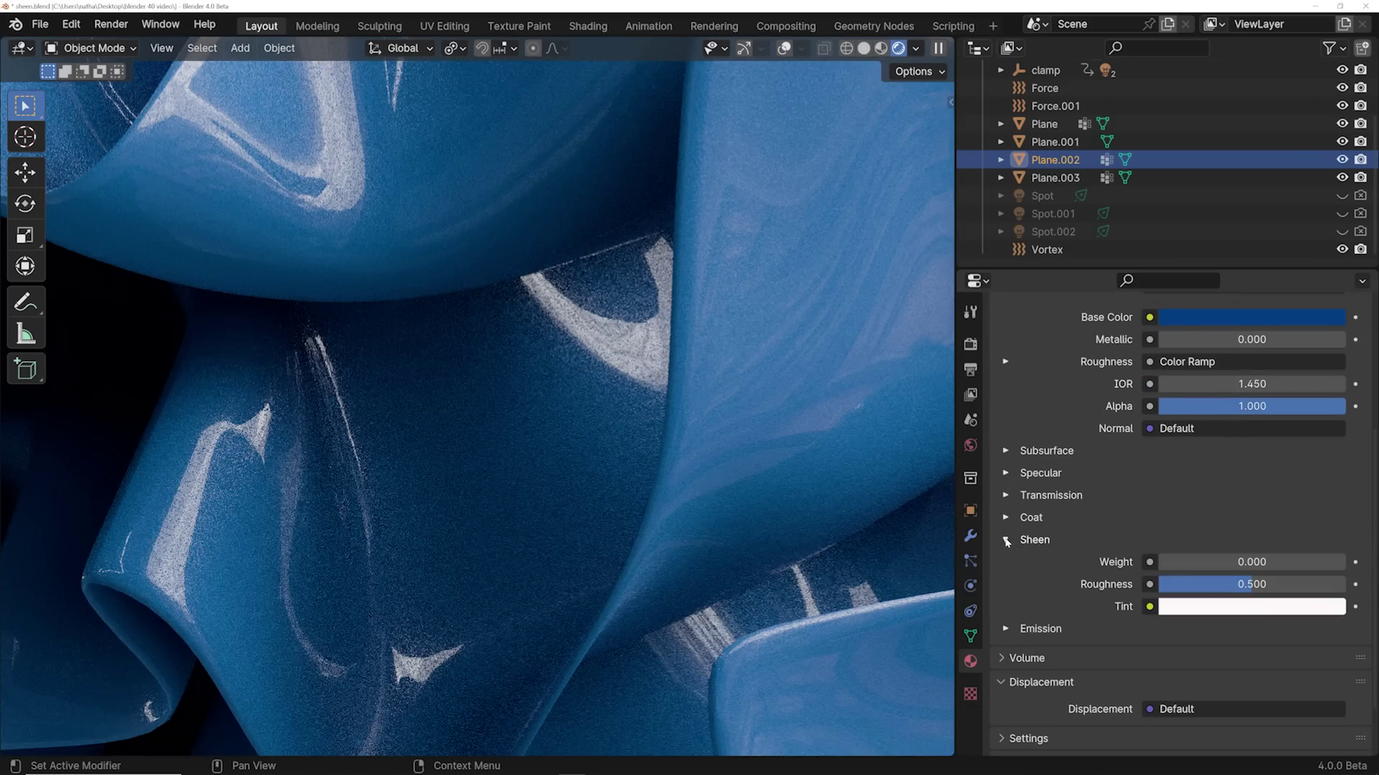
pyautogui.click(1254, 610)
pyautogui.click(1222, 482)
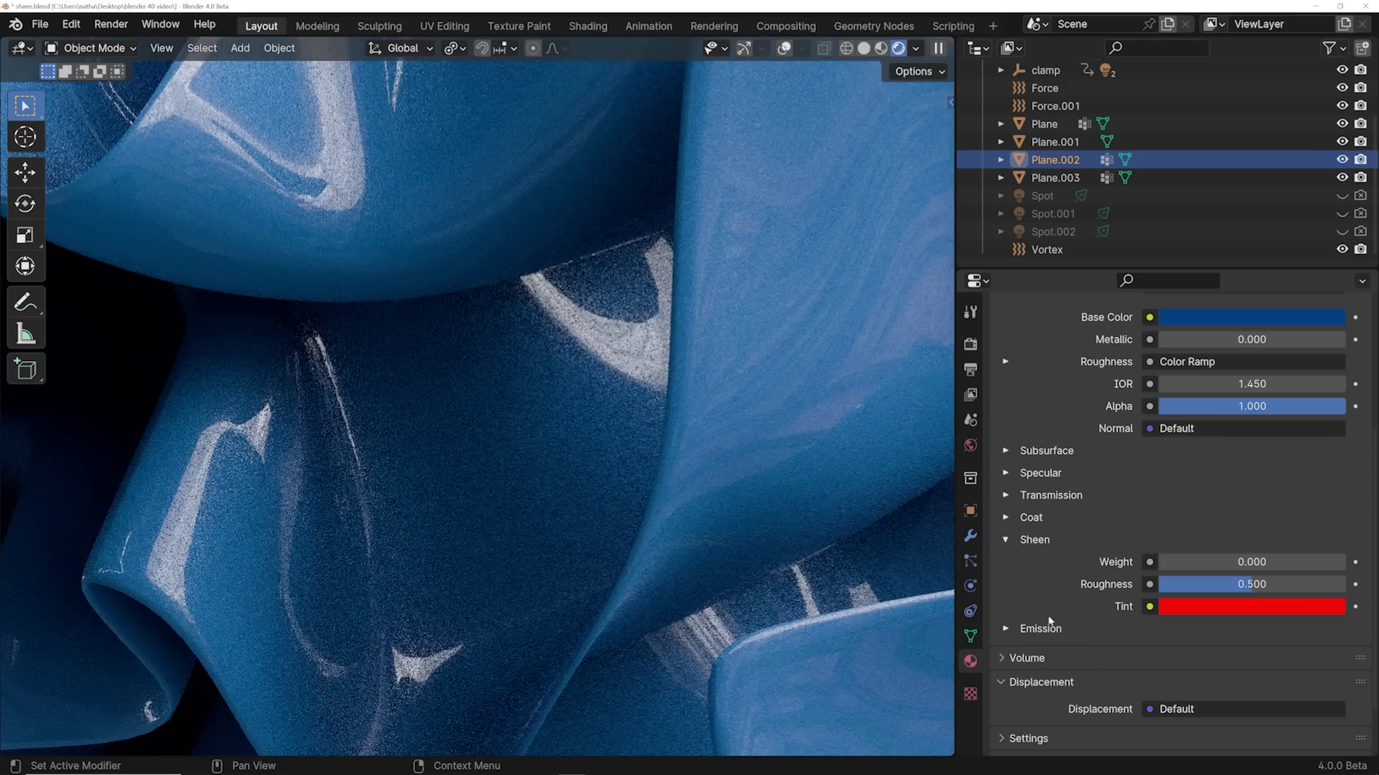
pyautogui.moveTo(1180, 562); pyautogui.dragTo(1190, 562)
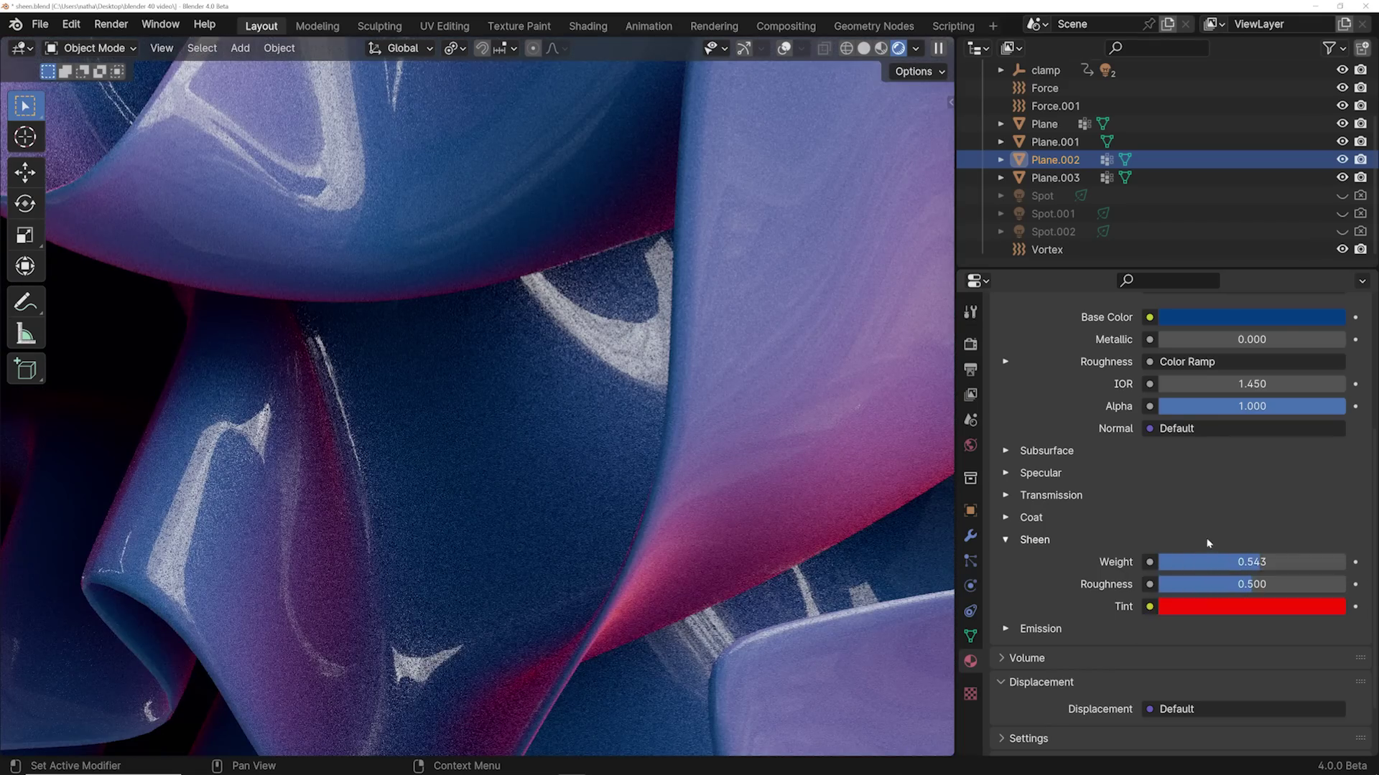
# Set base colour green, sheen tint purple, Sheen Weight 1.000, and tweak Sheen Roughness.
pyautogui.scroll(6, 1176, 535)
pyautogui.click(1248, 533)
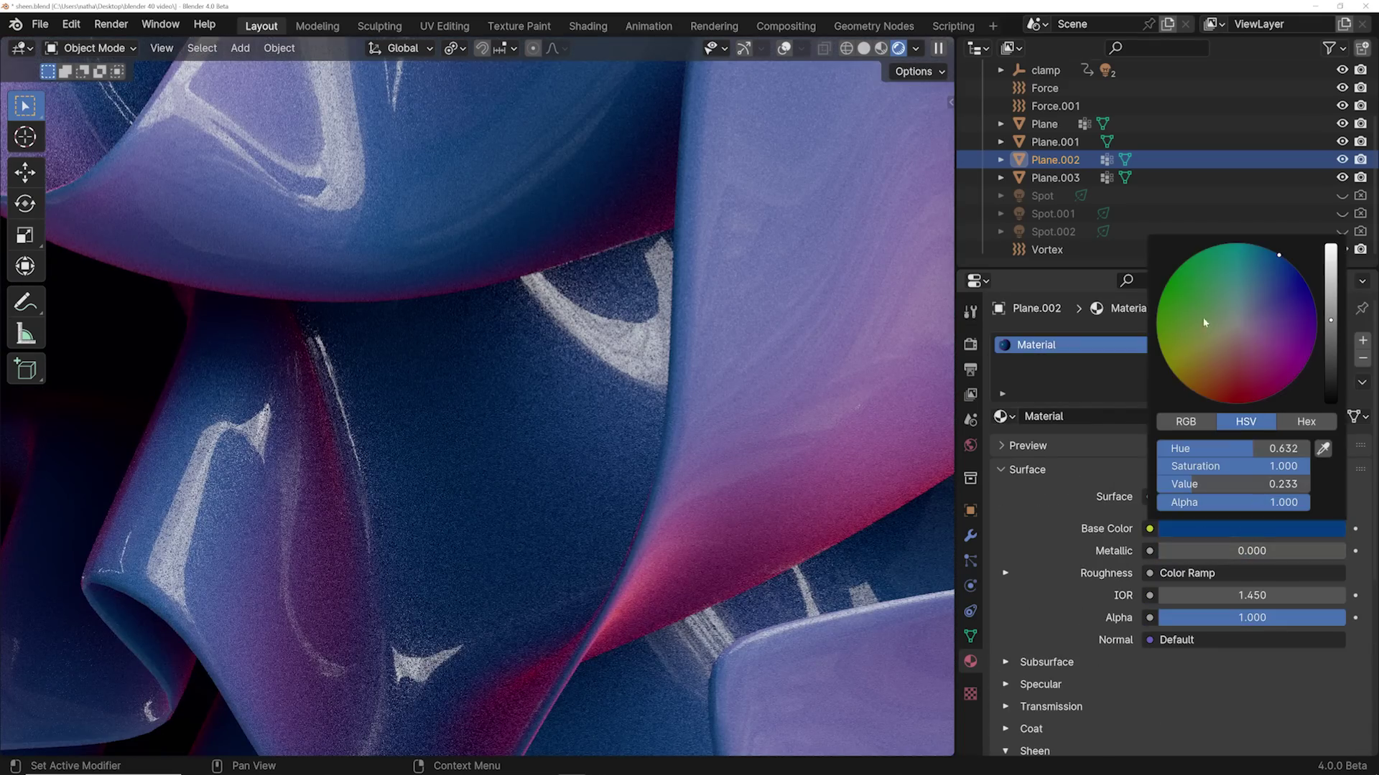
pyautogui.click(1172, 303)
pyautogui.scroll(-5, 1247, 615)
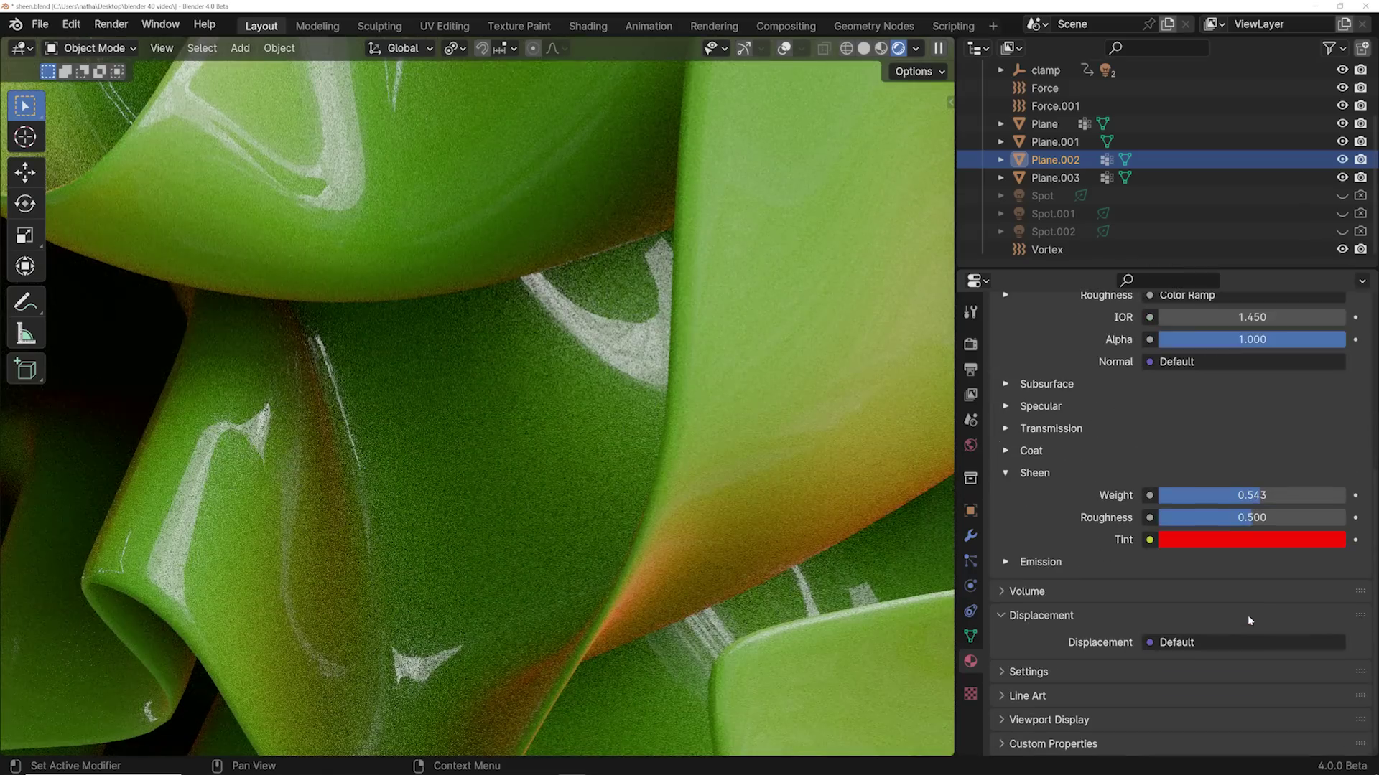
pyautogui.click(1249, 545)
pyautogui.click(1299, 381)
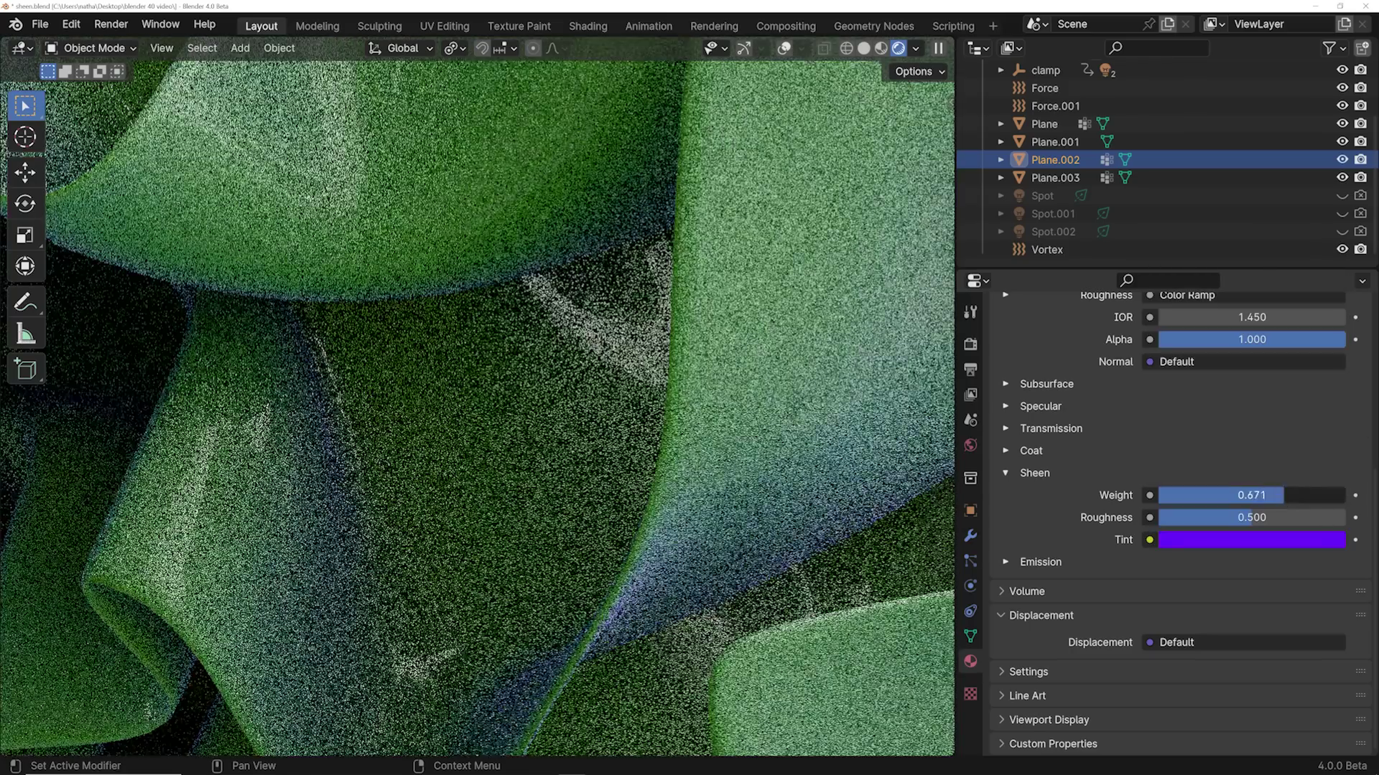
pyautogui.moveTo(1283, 495); pyautogui.dragTo(1344, 496)
pyautogui.moveTo(1252, 518)
pyautogui.mouseDown()
pyautogui.moveTo(1323, 517)
pyautogui.moveTo(1187, 518)
pyautogui.moveTo(1245, 521)
pyautogui.mouseUp()
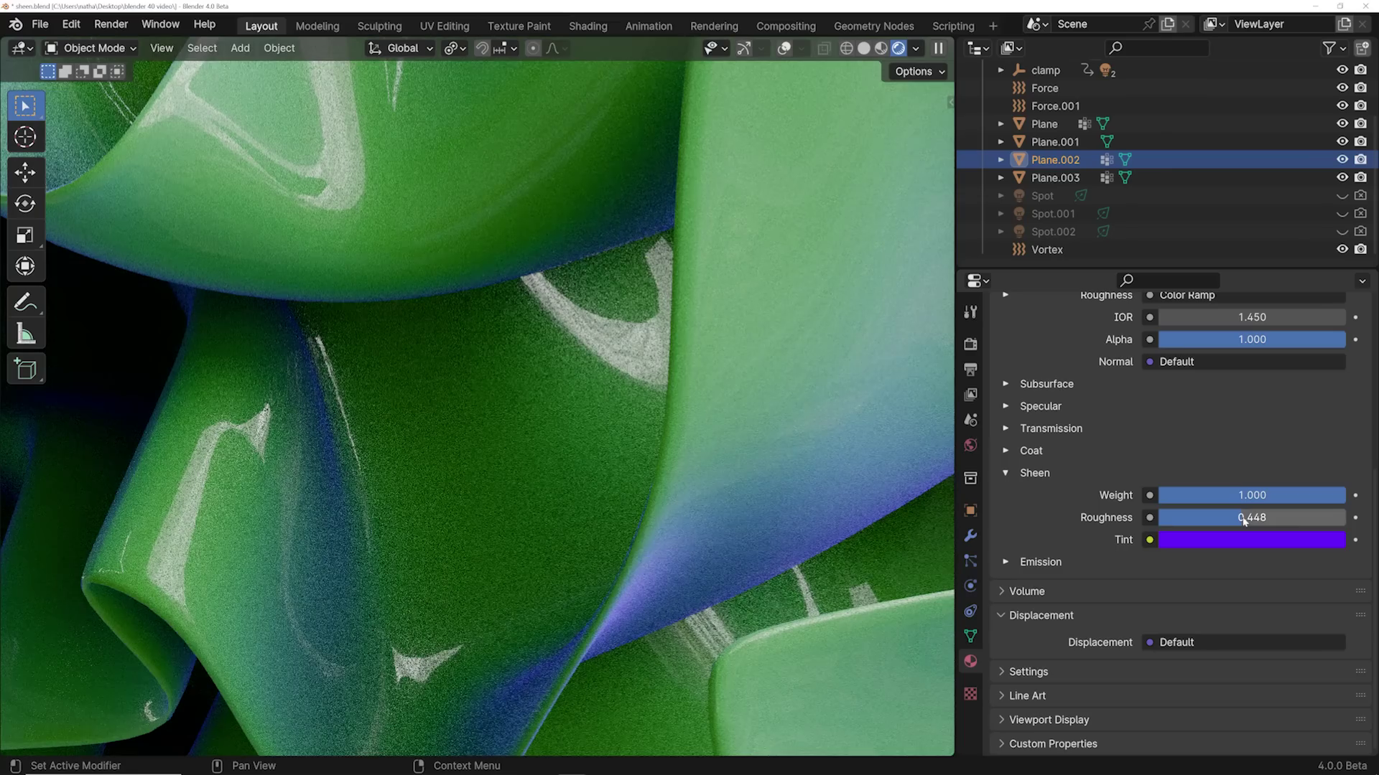
# Try an orange sheen tint, then create a new material for the sphere.
pyautogui.click(1293, 540)
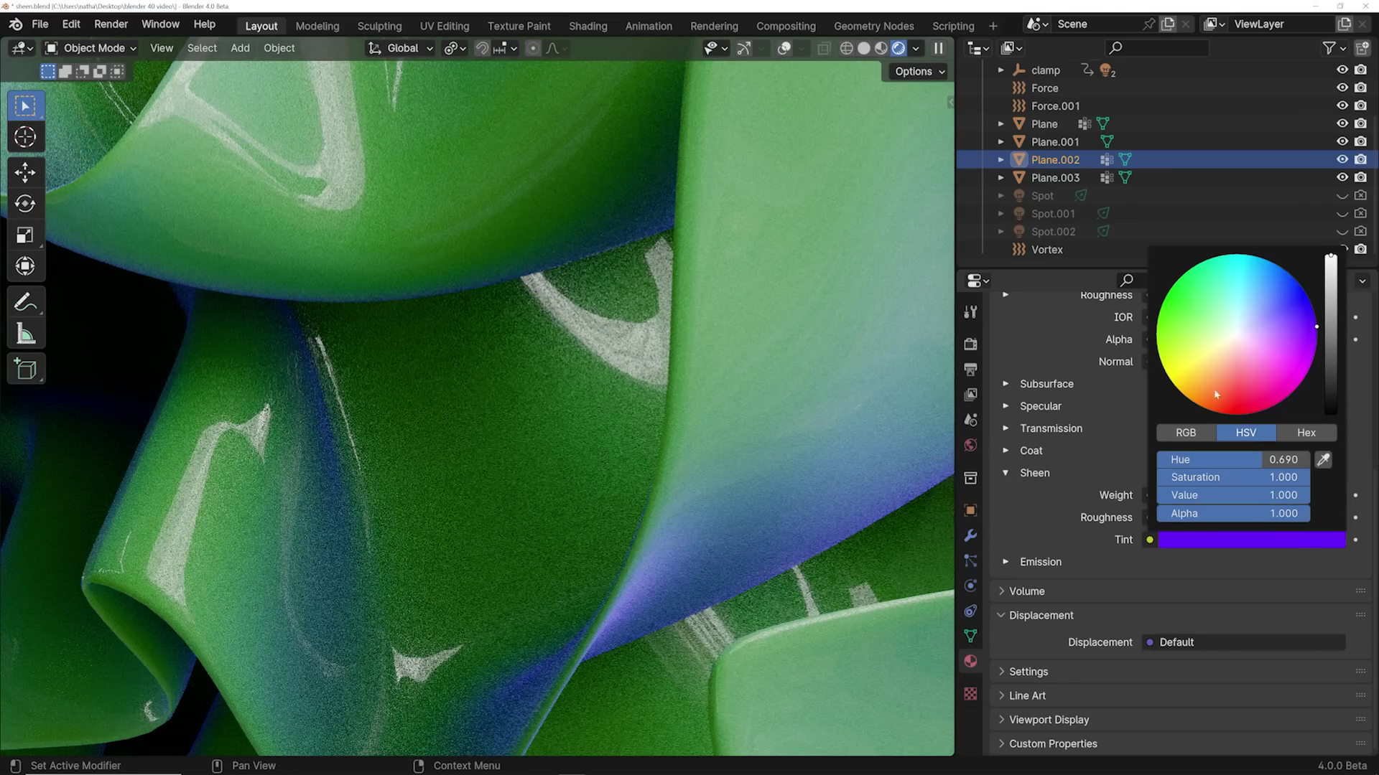
pyautogui.click(1191, 403)
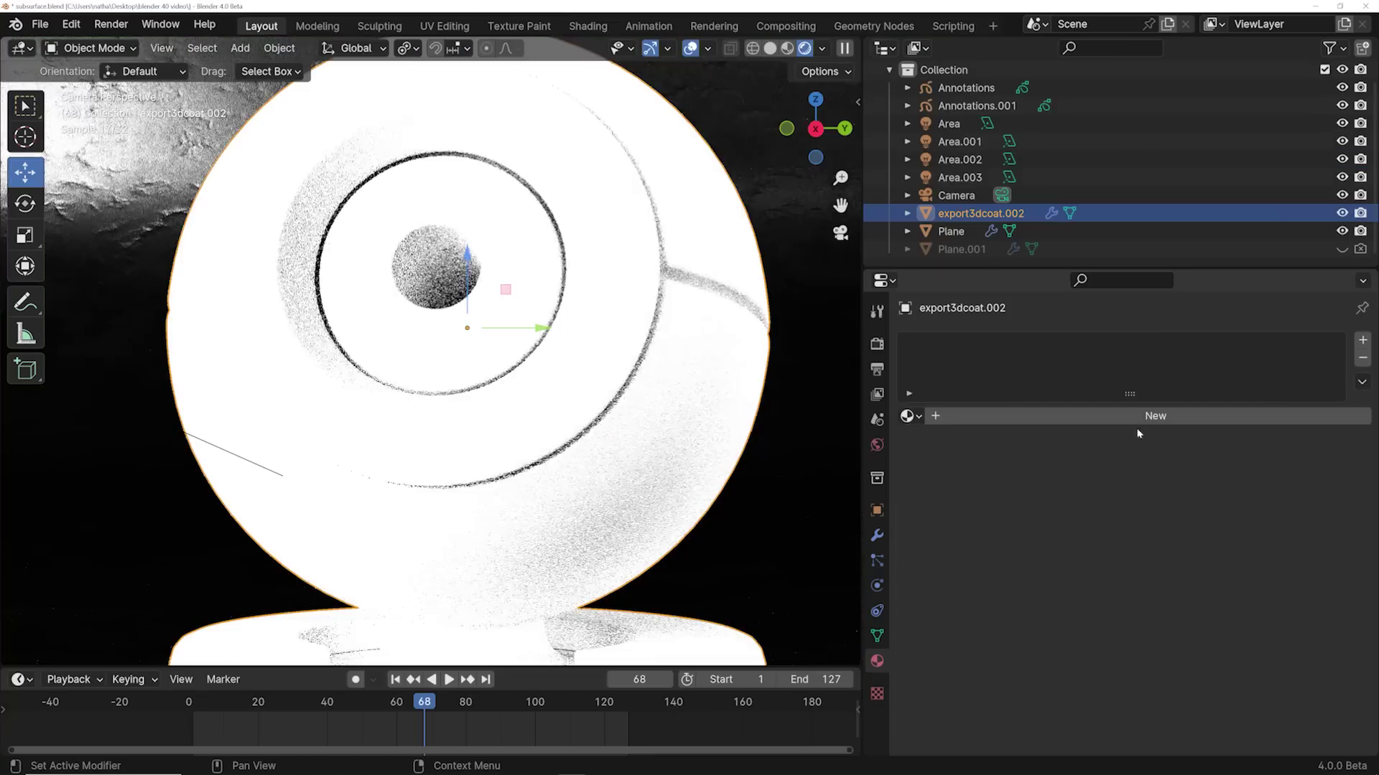
pyautogui.click(1135, 416)
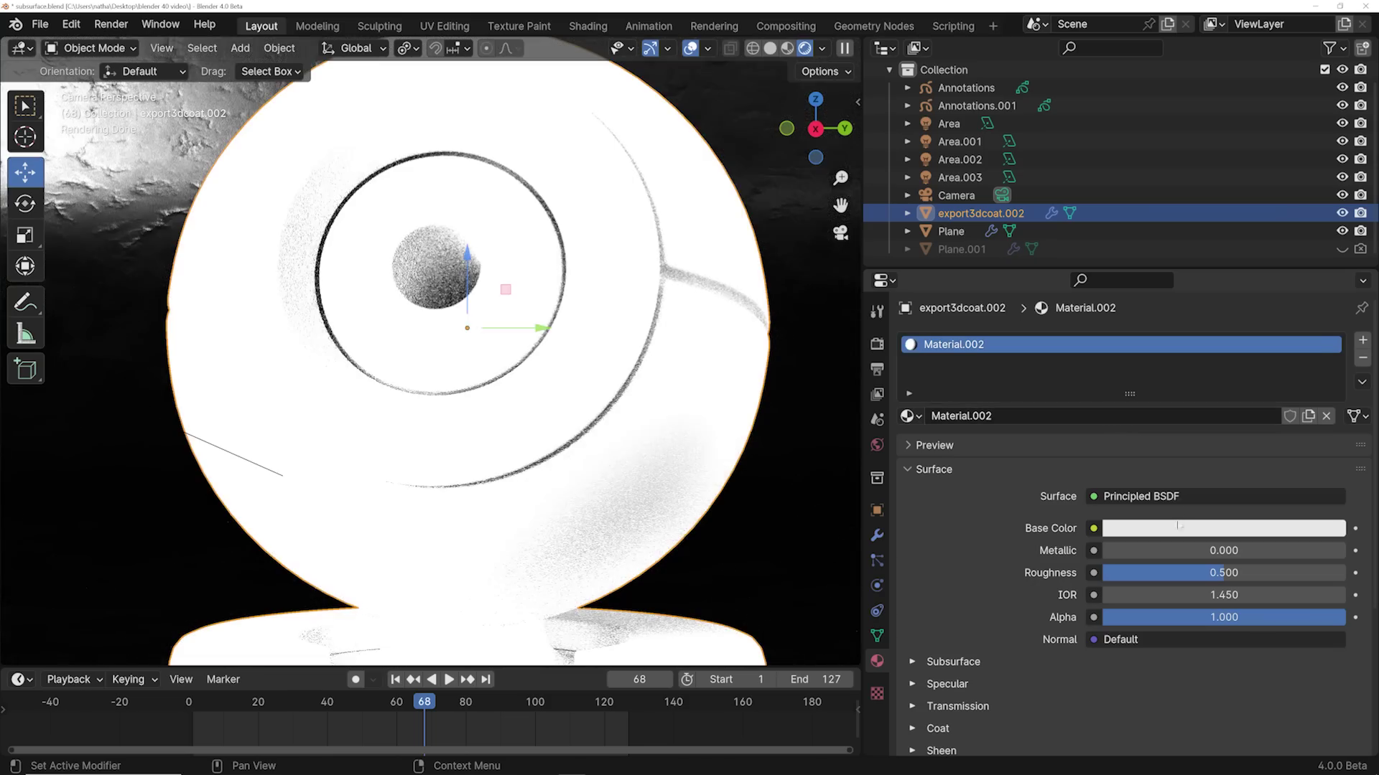
# Make the base colour red, with Subsurface Weight 1.000 and Scale raised to 6.05 m.
pyautogui.click(1224, 528)
pyautogui.click(1216, 400)
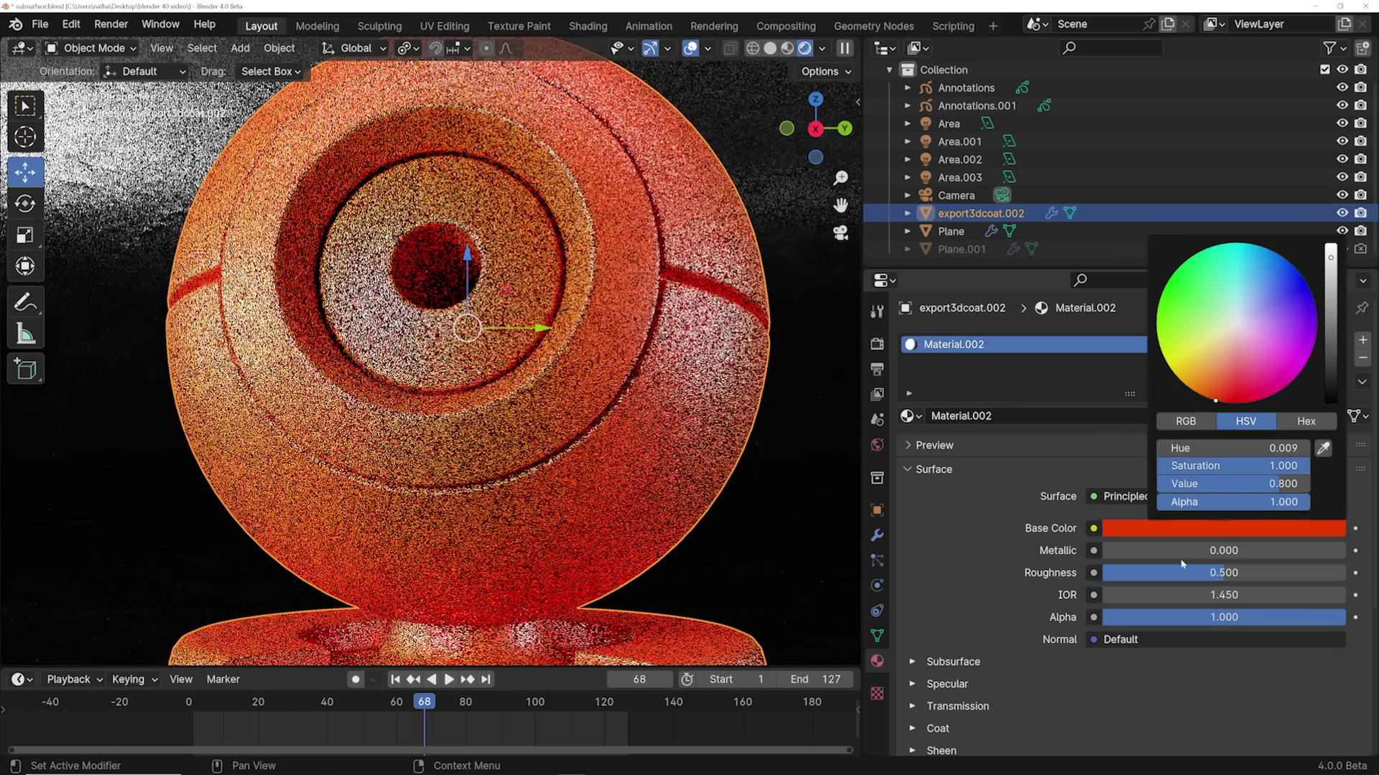
pyautogui.click(912, 662)
pyautogui.scroll(-6, 1153, 578)
pyautogui.click(1142, 489)
pyautogui.write('1')
pyautogui.press('Return')
pyautogui.moveTo(1224, 568); pyautogui.dragTo(1308, 568)
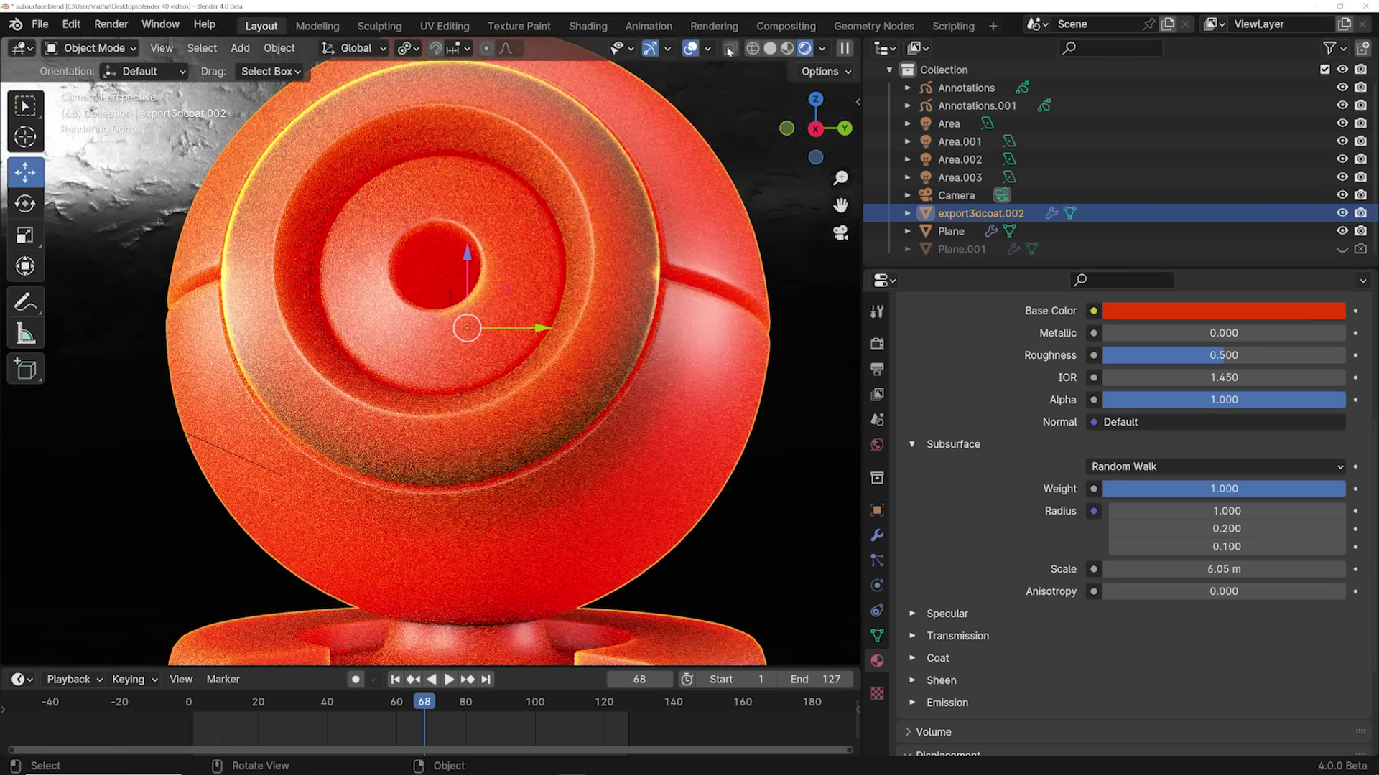
# Hide viewport overlays and test a third Subsurface Radius change, then undo it.
pyautogui.click(690, 48)
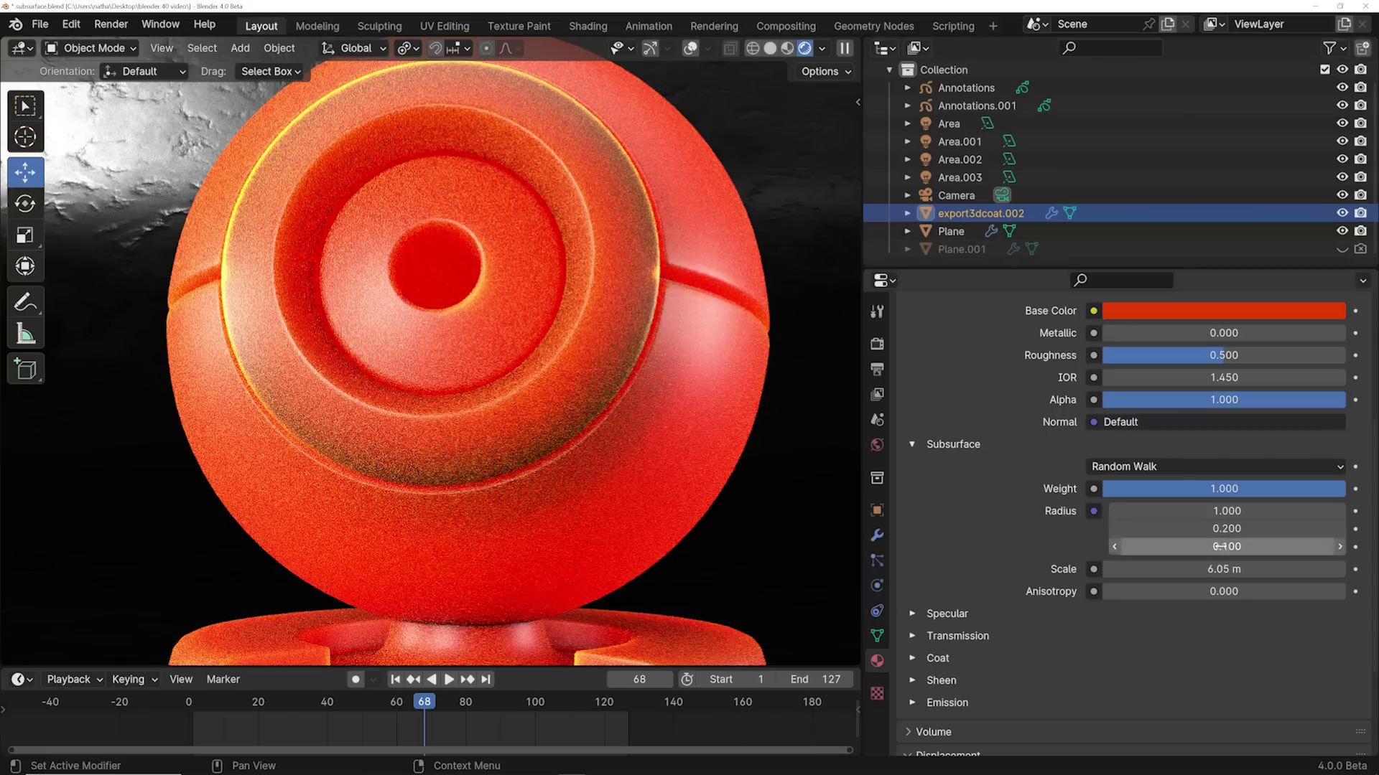
pyautogui.moveTo(1227, 547); pyautogui.dragTo(1286, 546)
pyautogui.hotkey('ctrl', 'z')
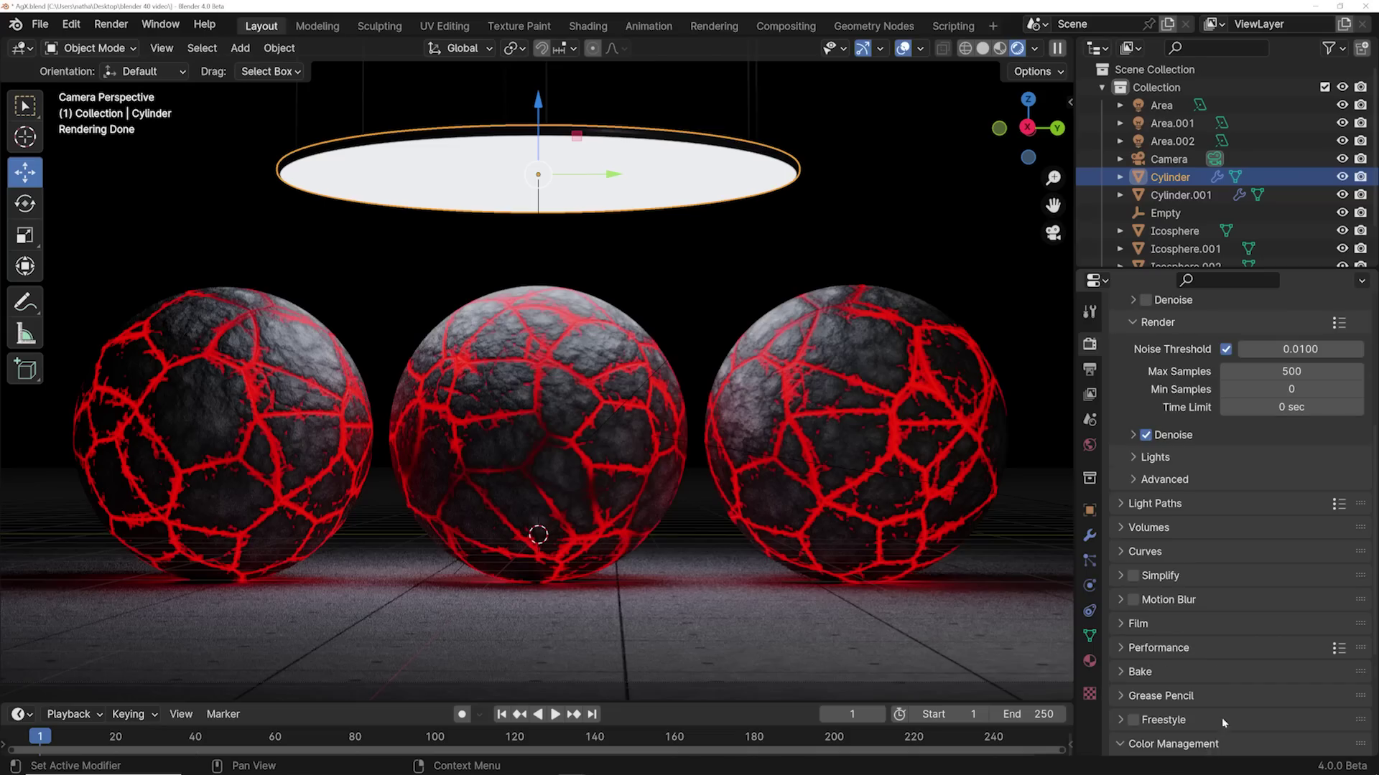
# Switch Color Management to the AgX view transform with the Punchy look.
pyautogui.scroll(-5, 1222, 722)
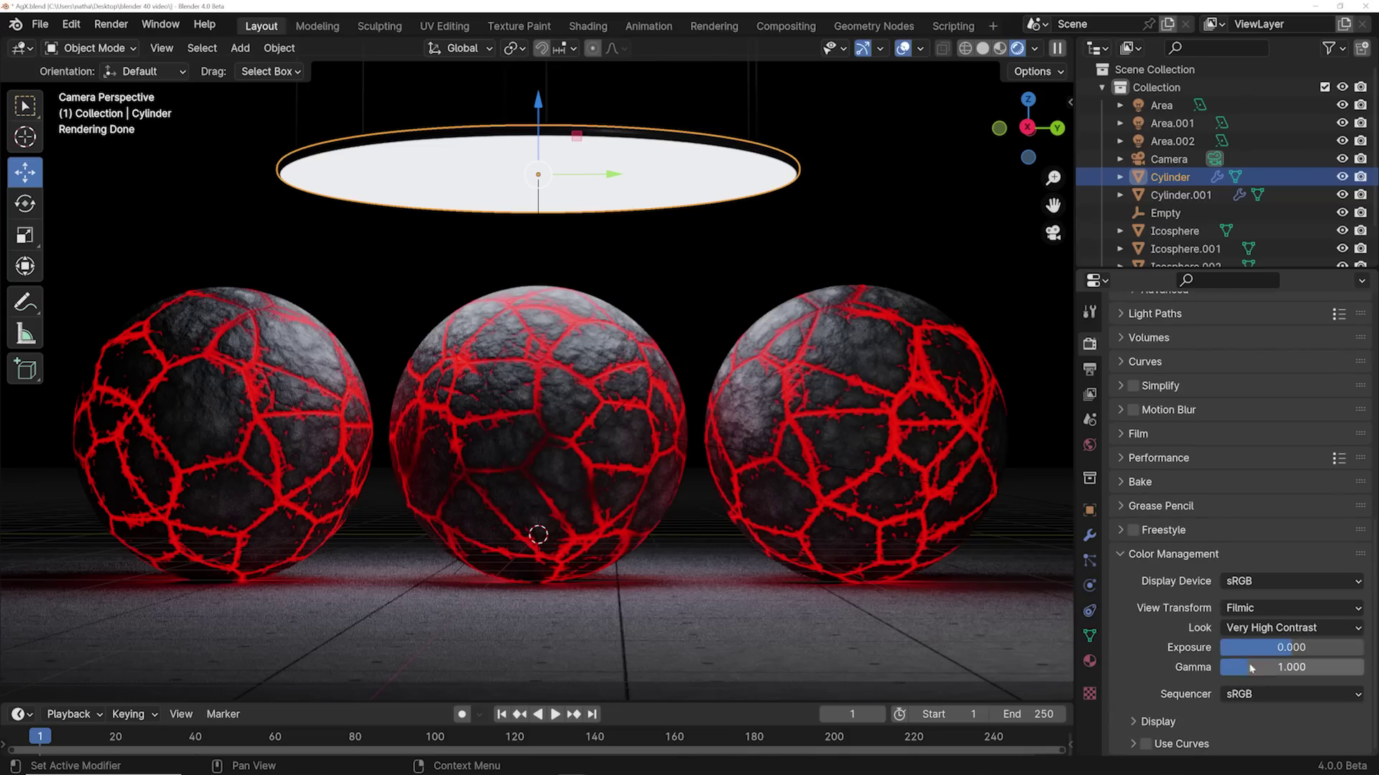
pyautogui.click(1256, 610)
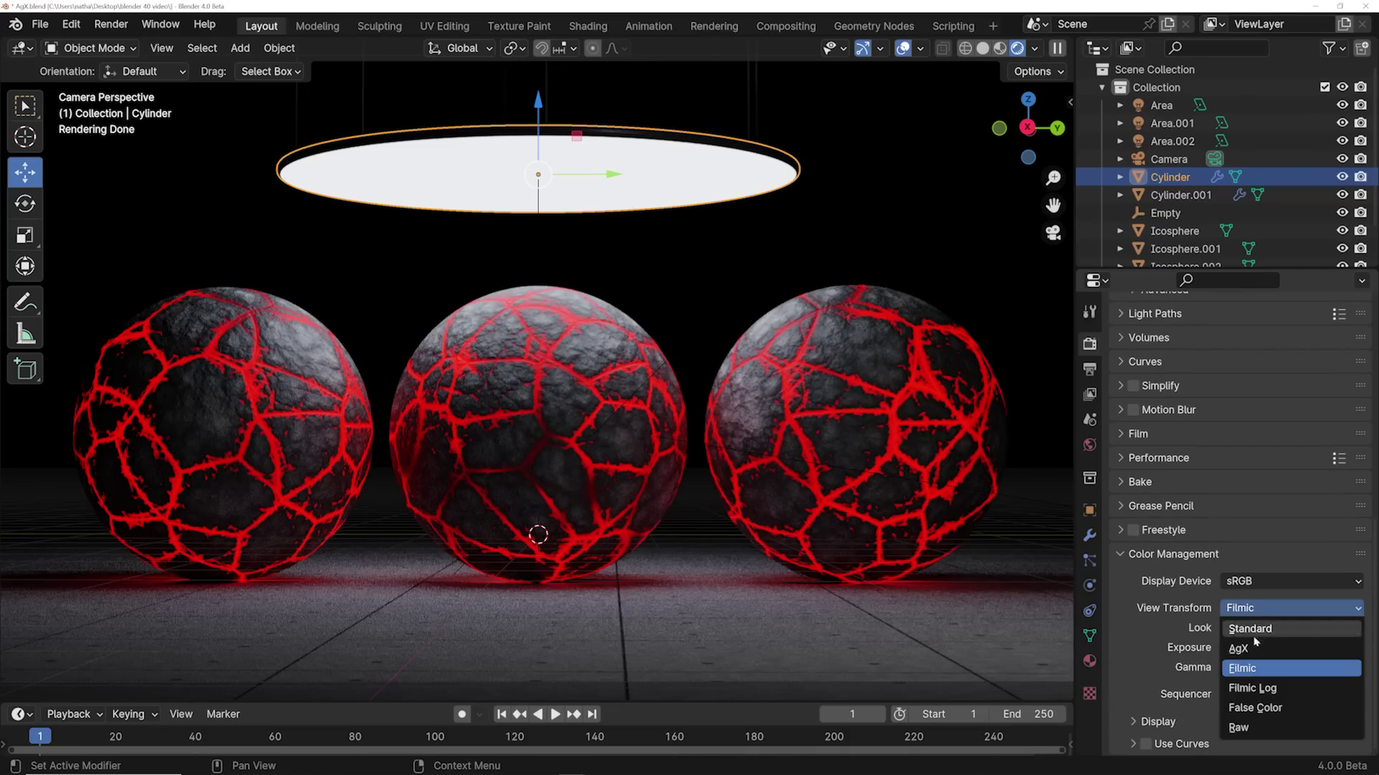
pyautogui.click(1253, 649)
pyautogui.click(1262, 629)
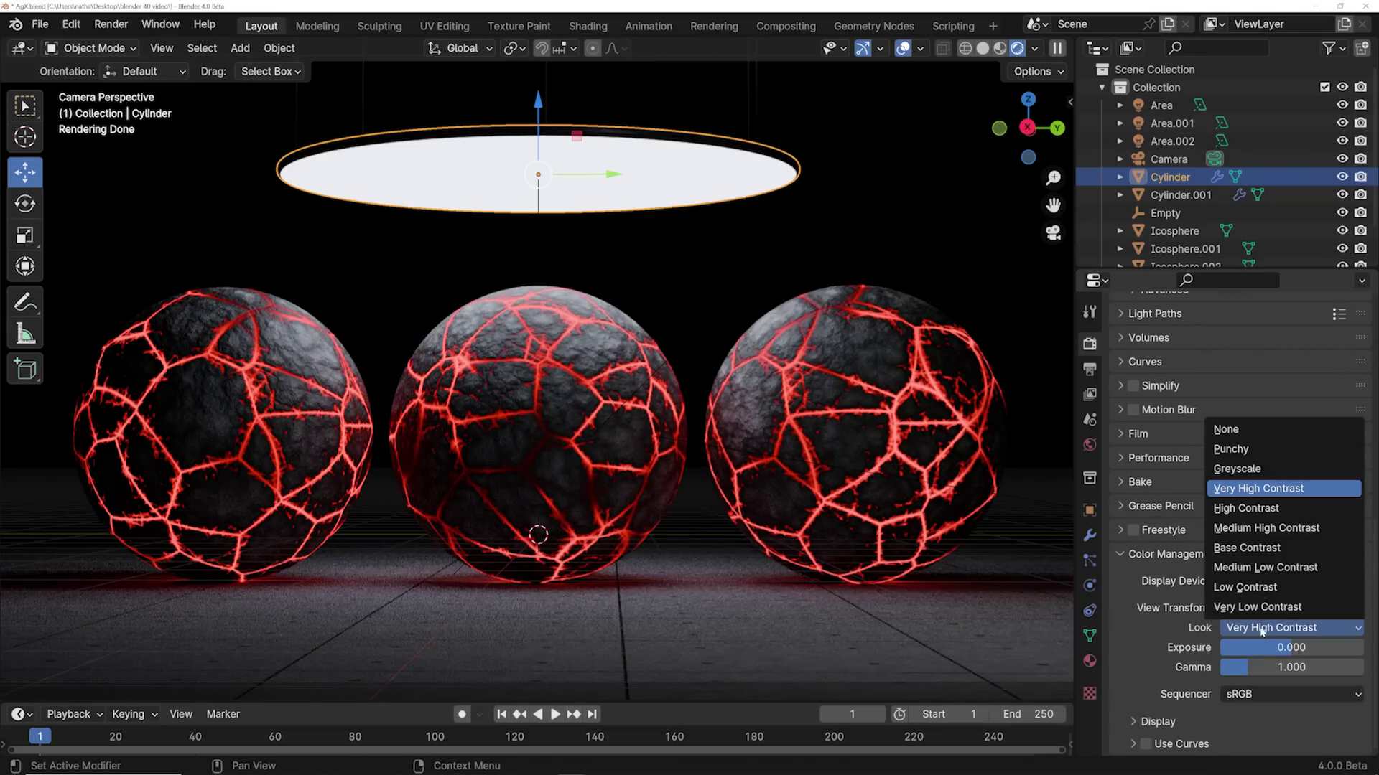
pyautogui.click(1242, 450)
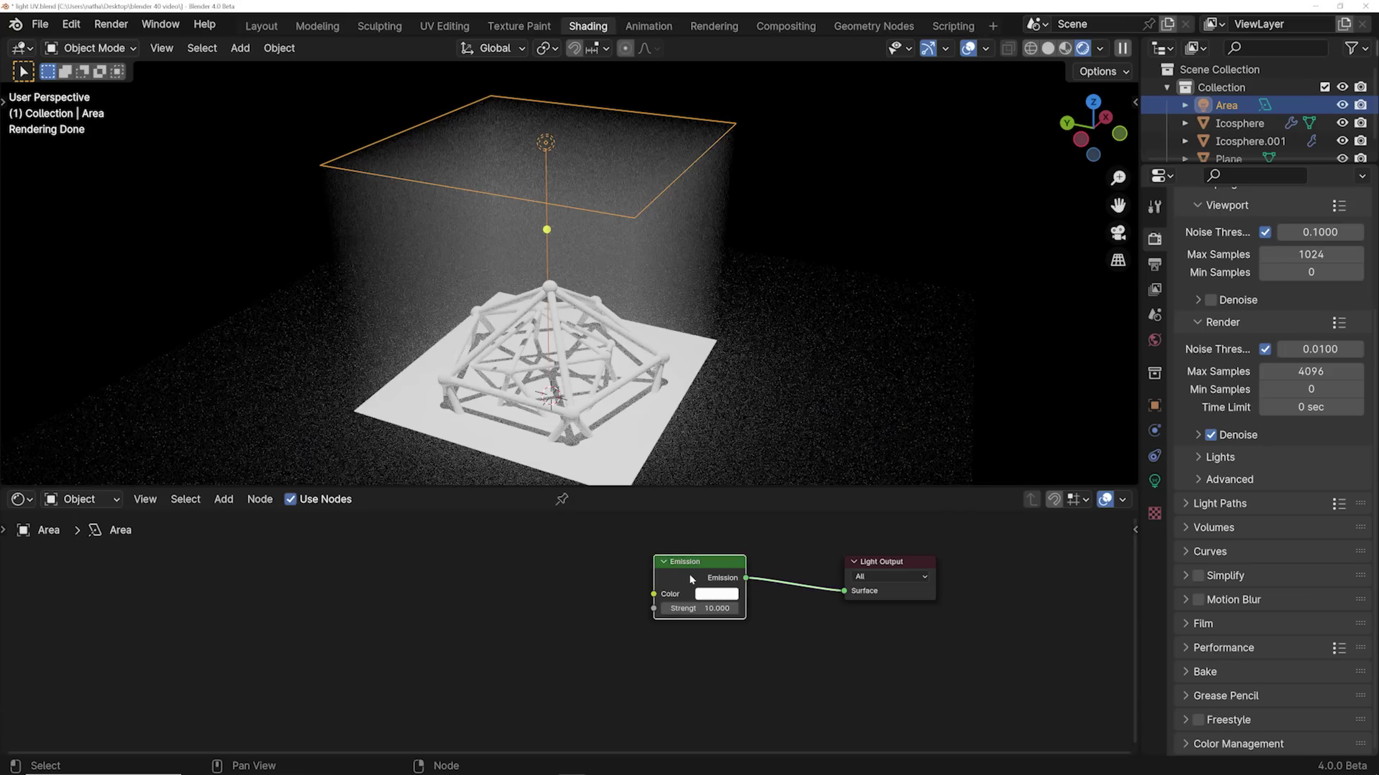
# Add an image texture setup to the area light's Emission and load the abstract Desktop image.
pyautogui.hotkey('ctrl', 't')
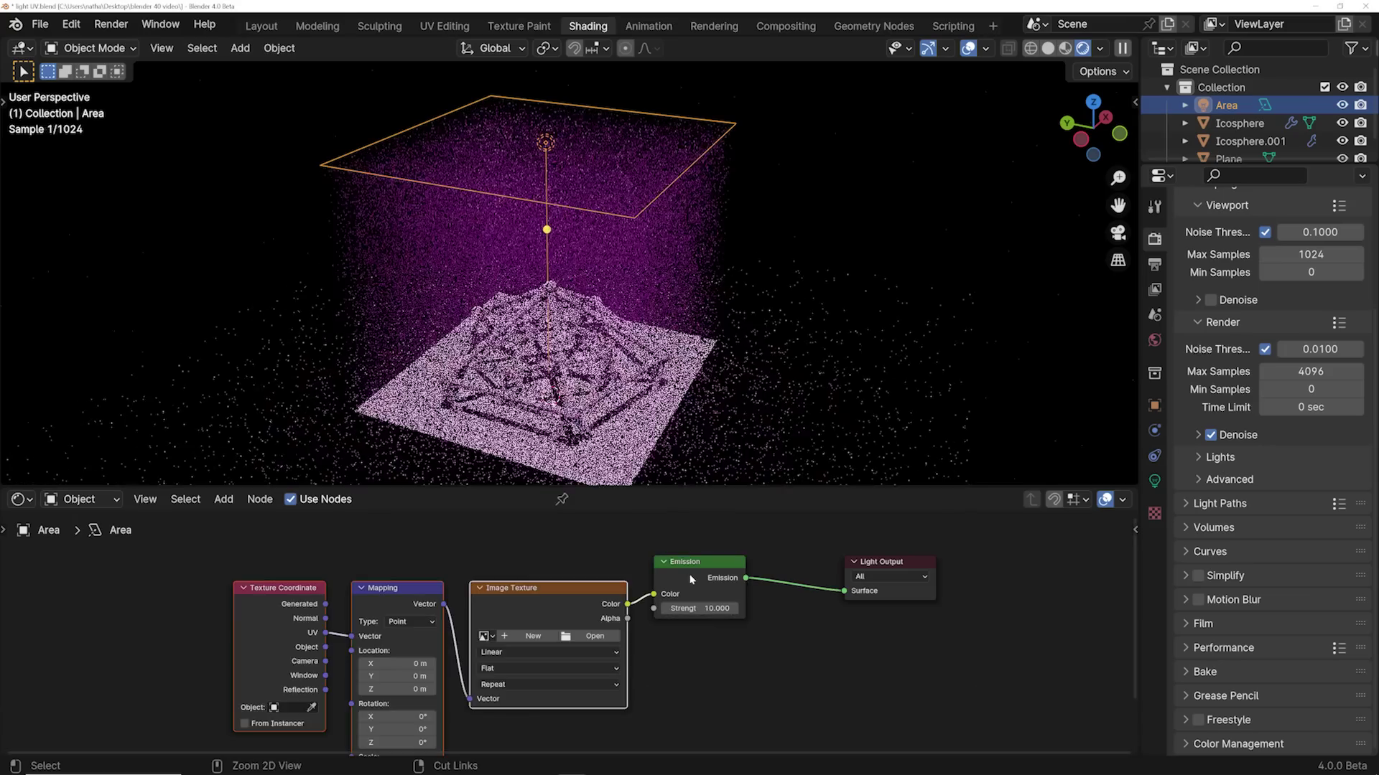
pyautogui.scroll(2, 570, 623)
pyautogui.click(589, 639)
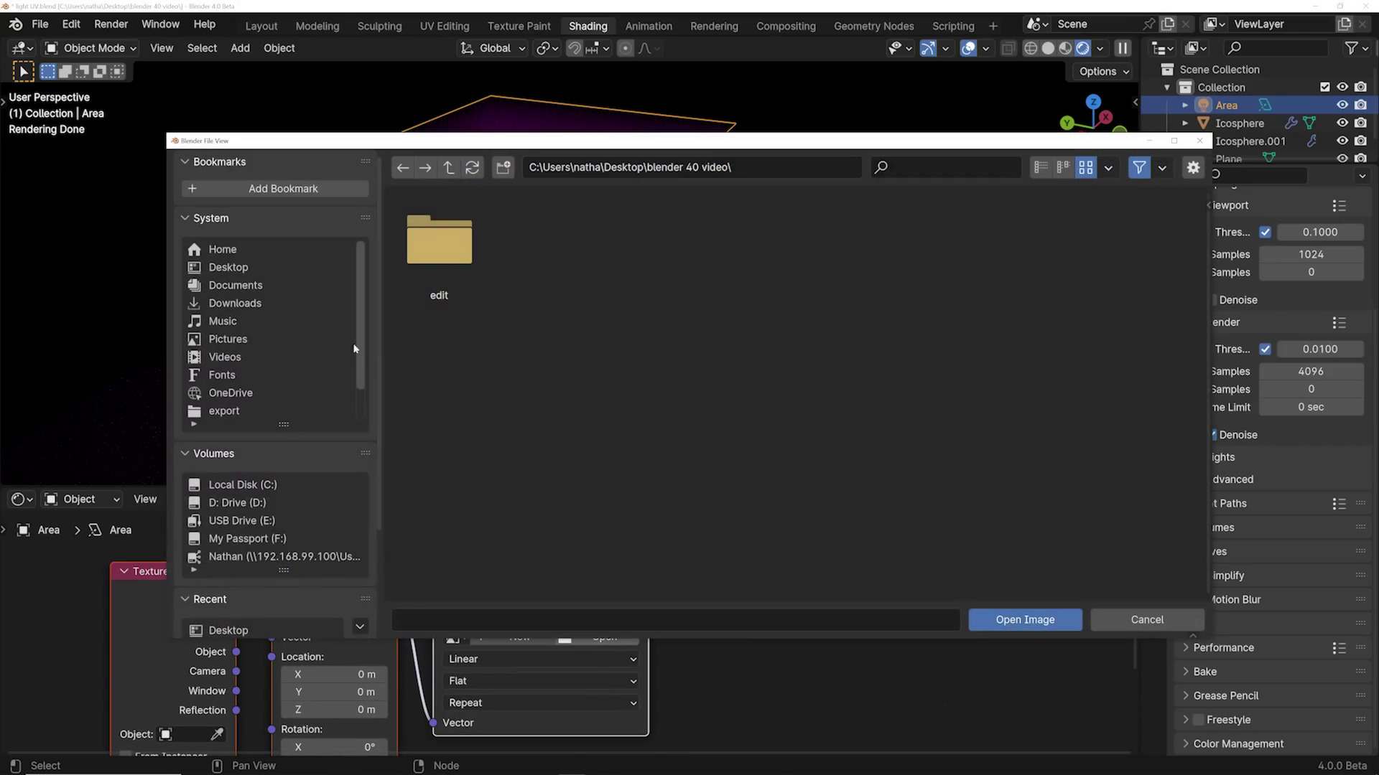
pyautogui.click(228, 267)
pyautogui.scroll(-5, 545, 402)
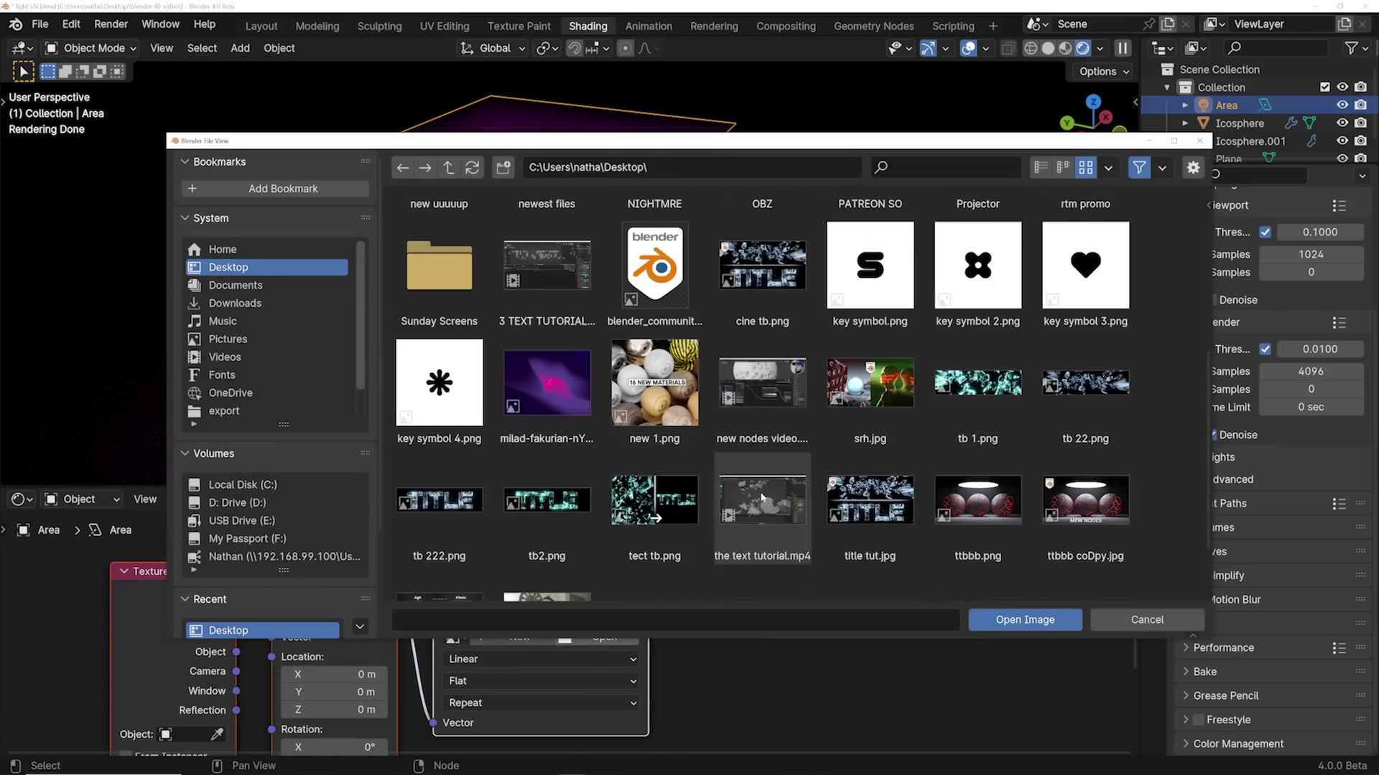
pyautogui.click(564, 398)
pyautogui.doubleClick(564, 398)
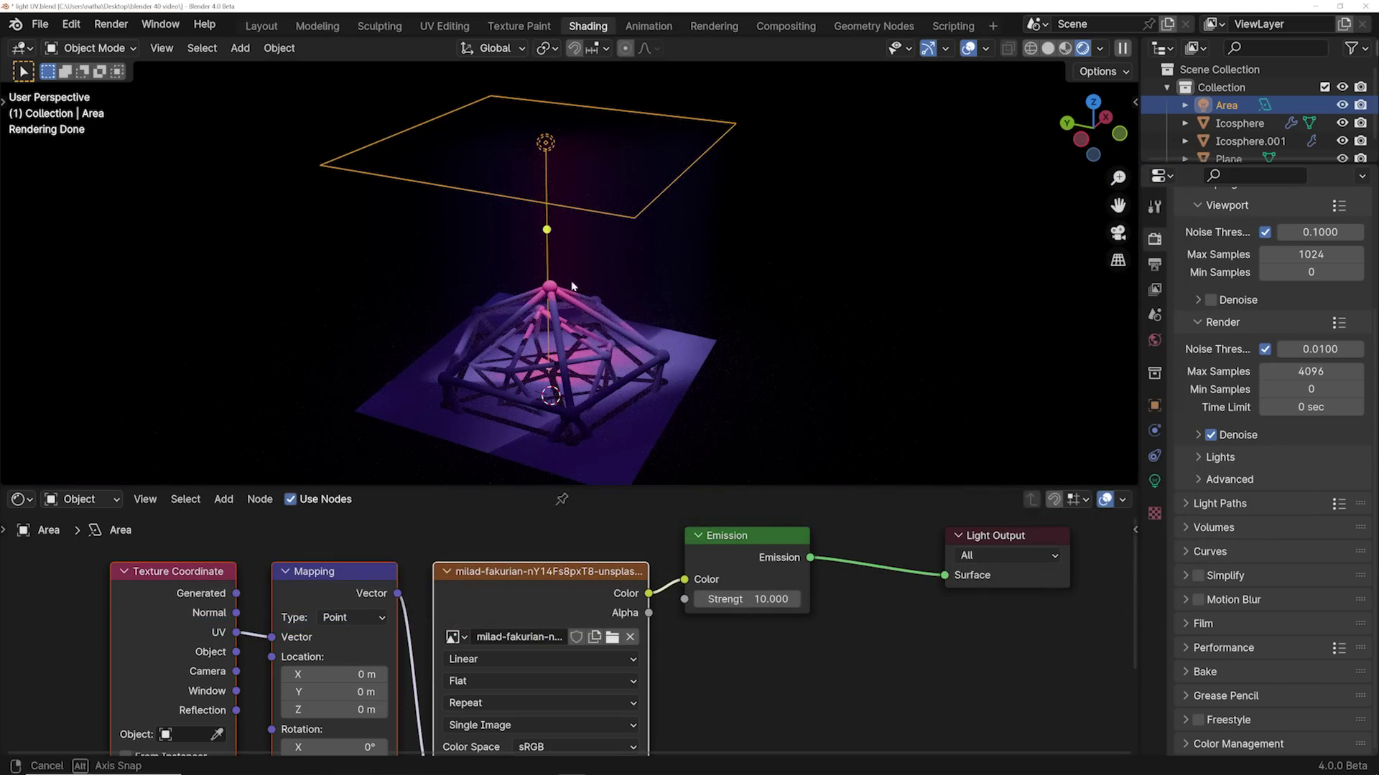
# Raise the light's emission strength to 41.4.
pyautogui.click(747, 599)
pyautogui.write('41.4')
pyautogui.press('Return')
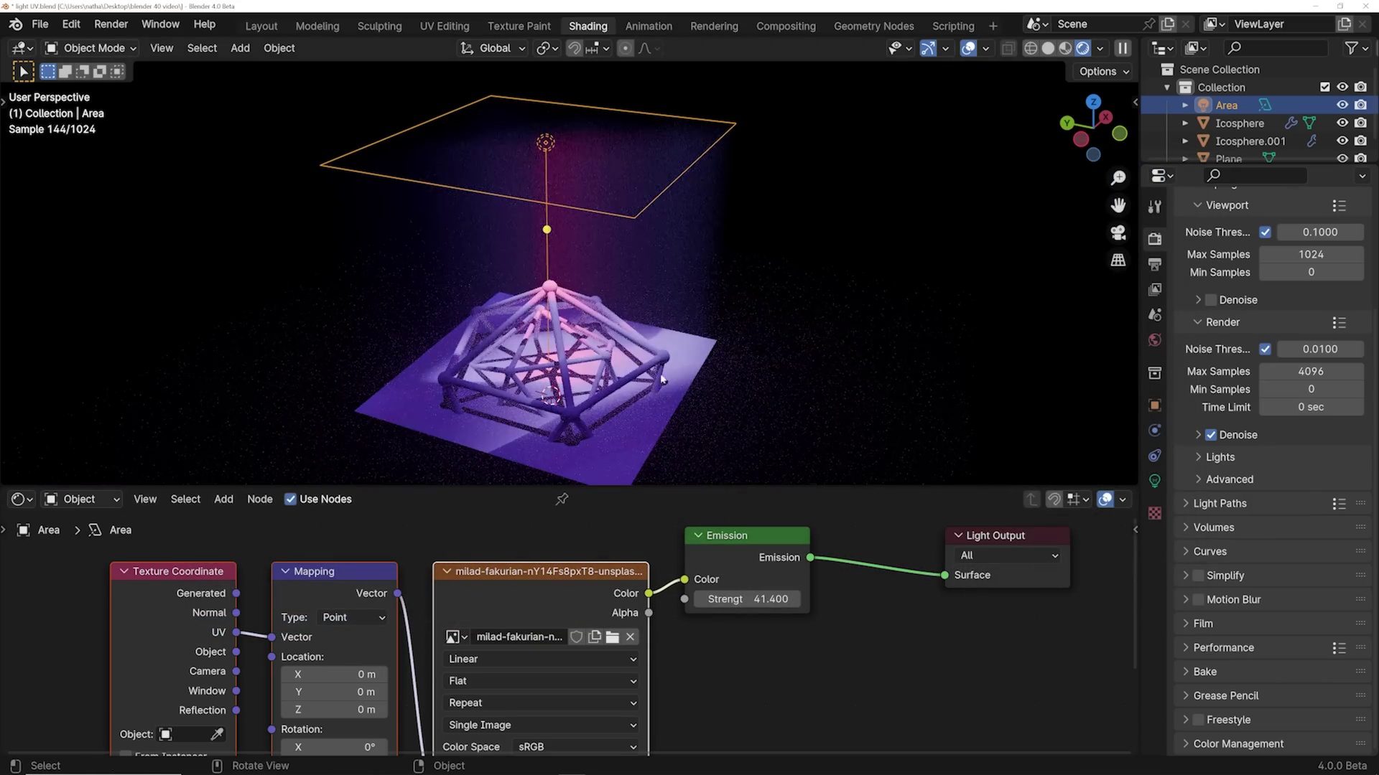
pyautogui.press('s')
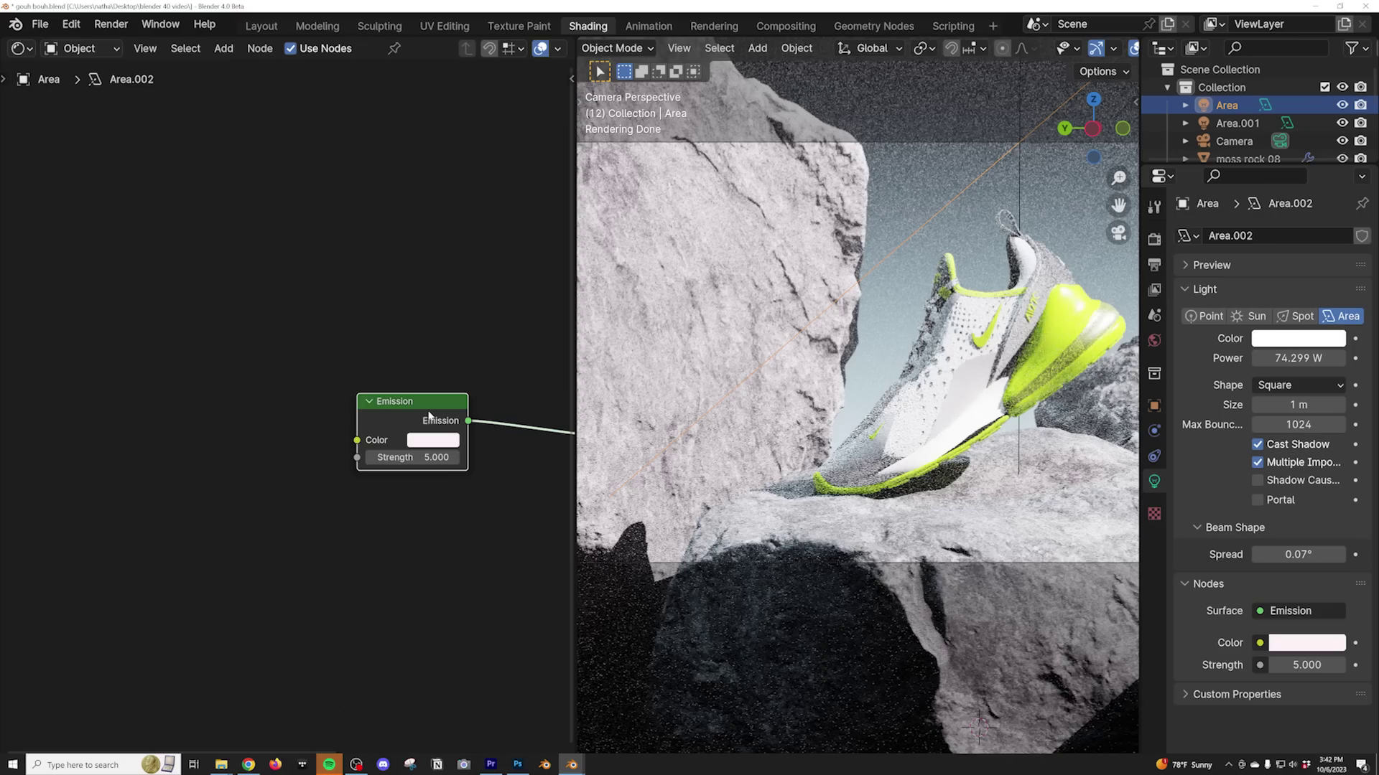
# Give Area.002's Emission an image texture using the abstract image from the Desktop.
pyautogui.hotkey('ctrl', 't')
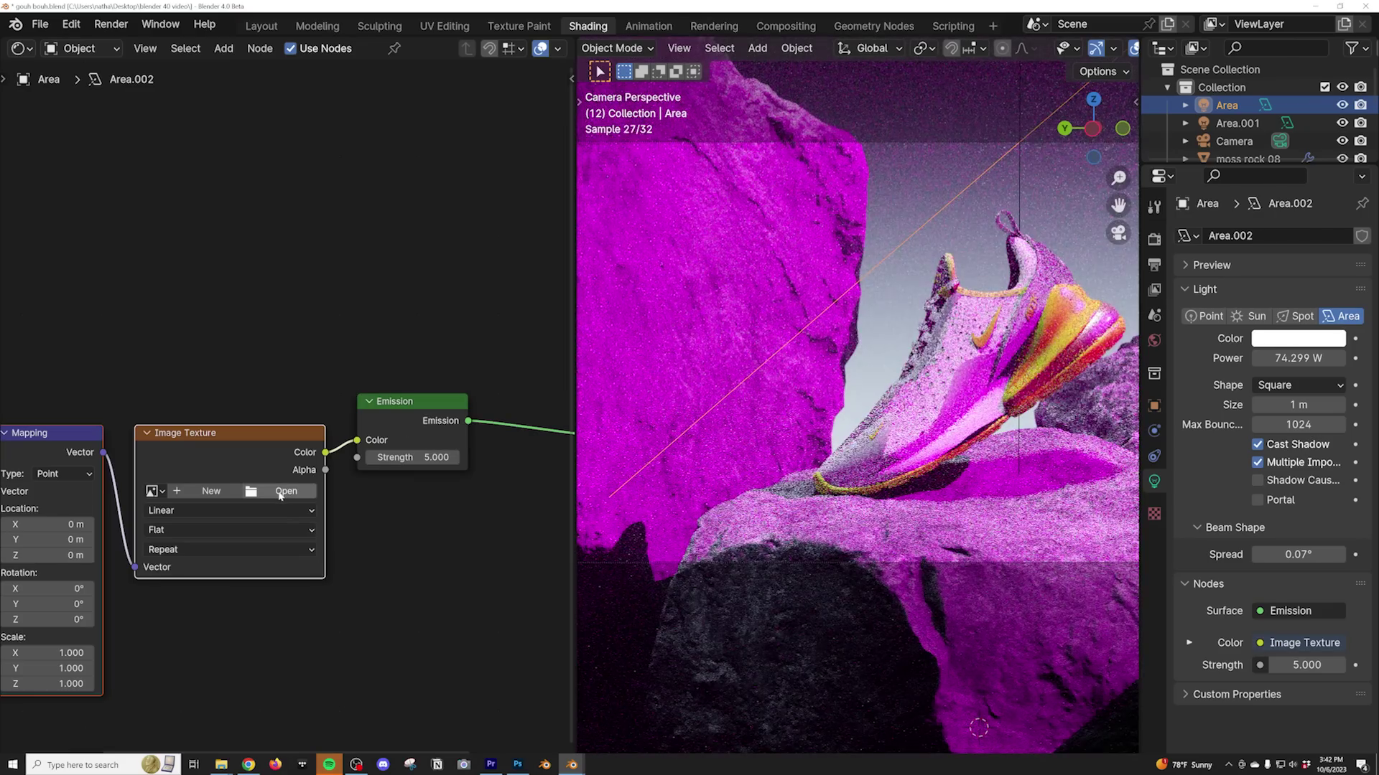
pyautogui.click(284, 491)
pyautogui.click(230, 270)
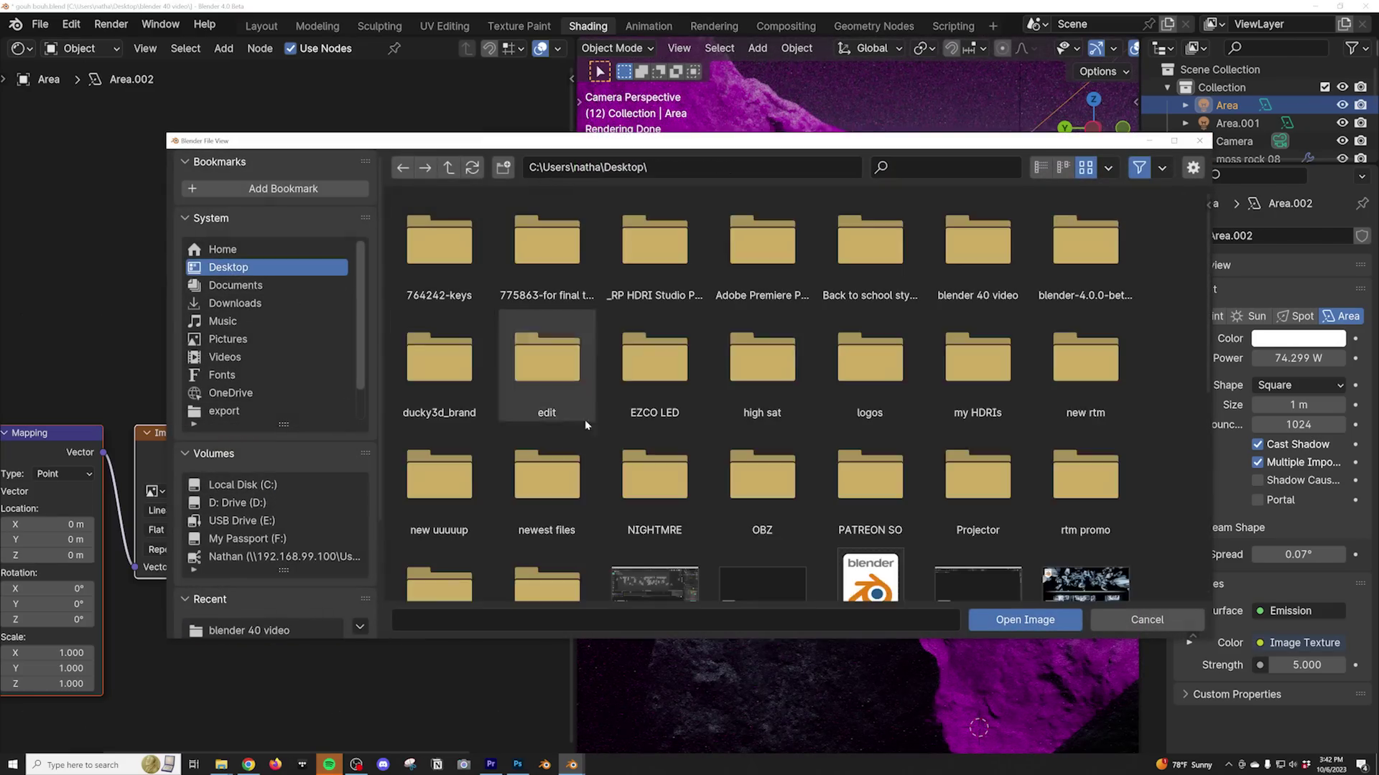
pyautogui.scroll(-5, 756, 512)
pyautogui.doubleClick(865, 482)
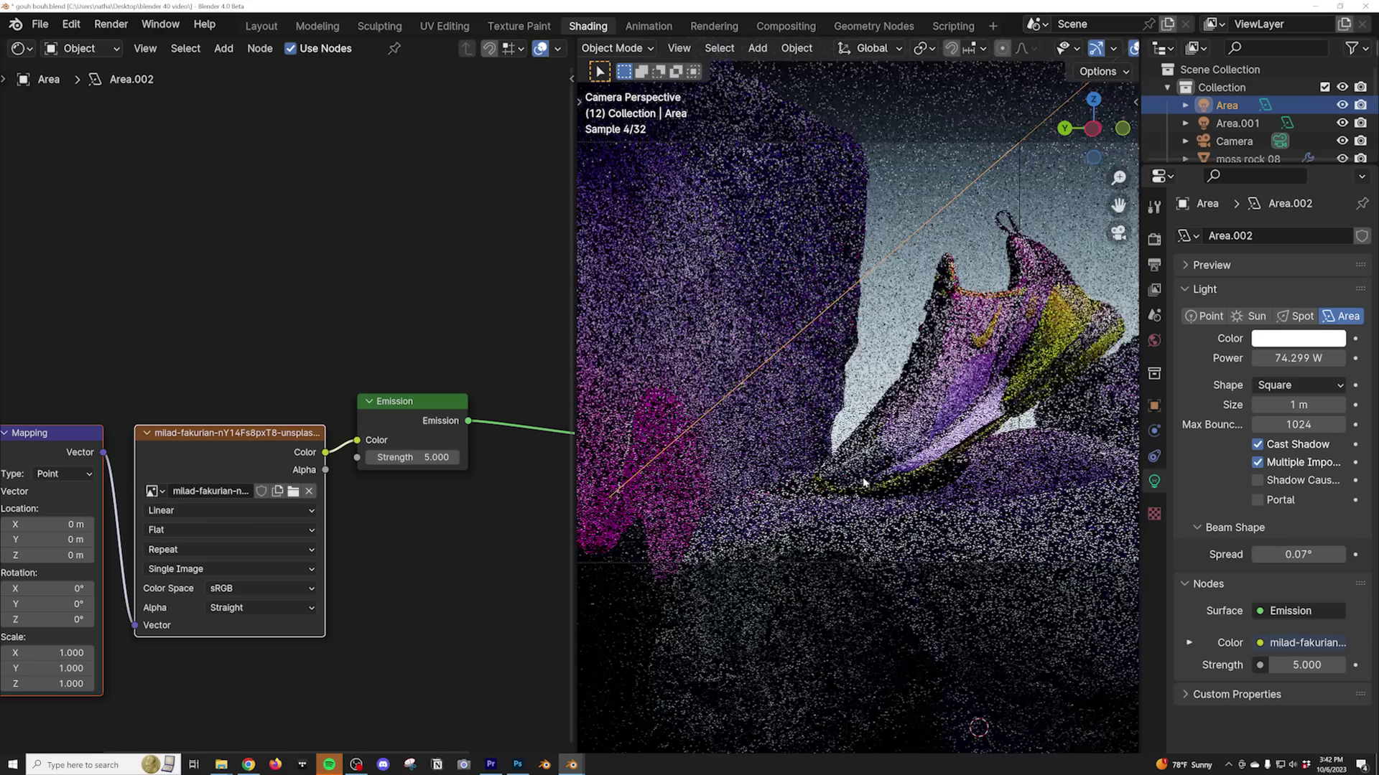
# Set the emission strength to 44 and orbit around the purple-lit shoe scene.
pyautogui.write('44')
pyautogui.press('Return')
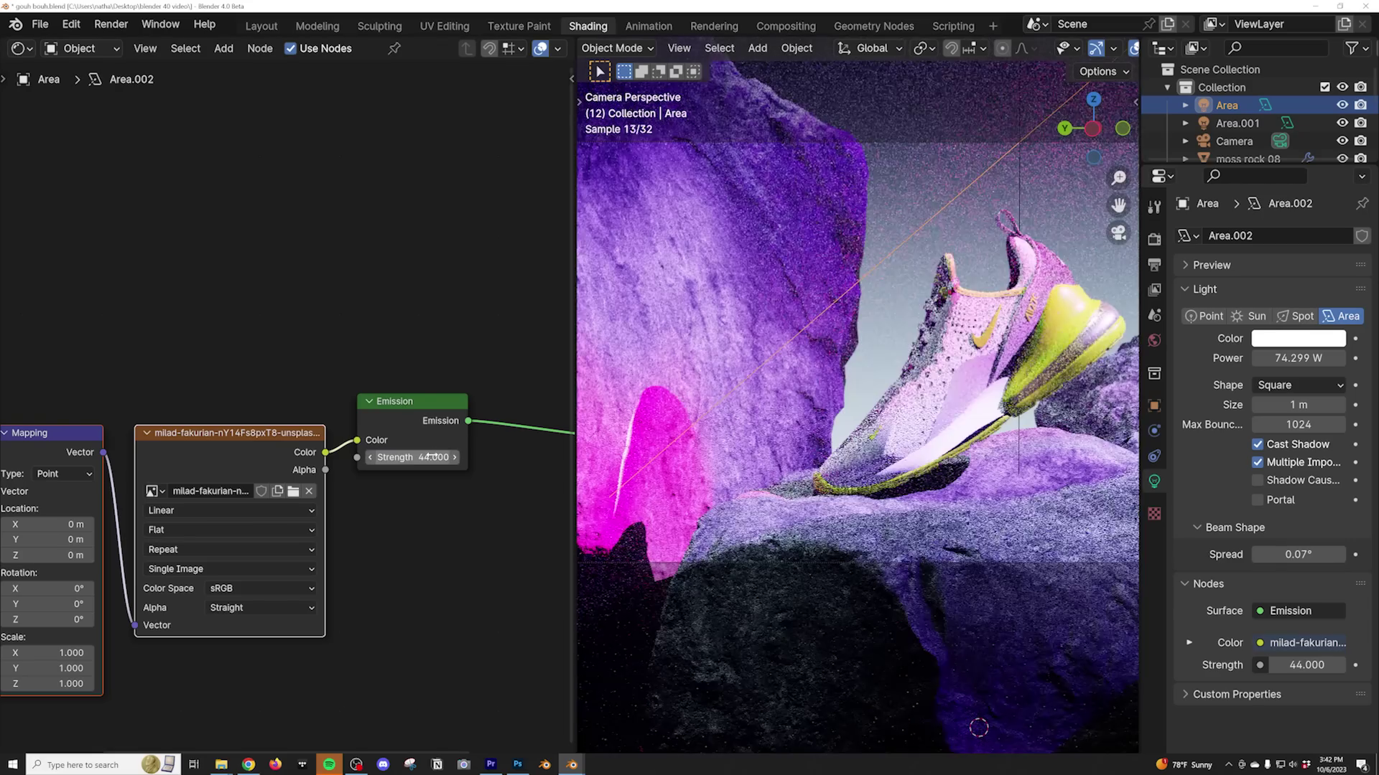
pyautogui.moveTo(858, 415); pyautogui.dragTo(928, 296, button='middle')
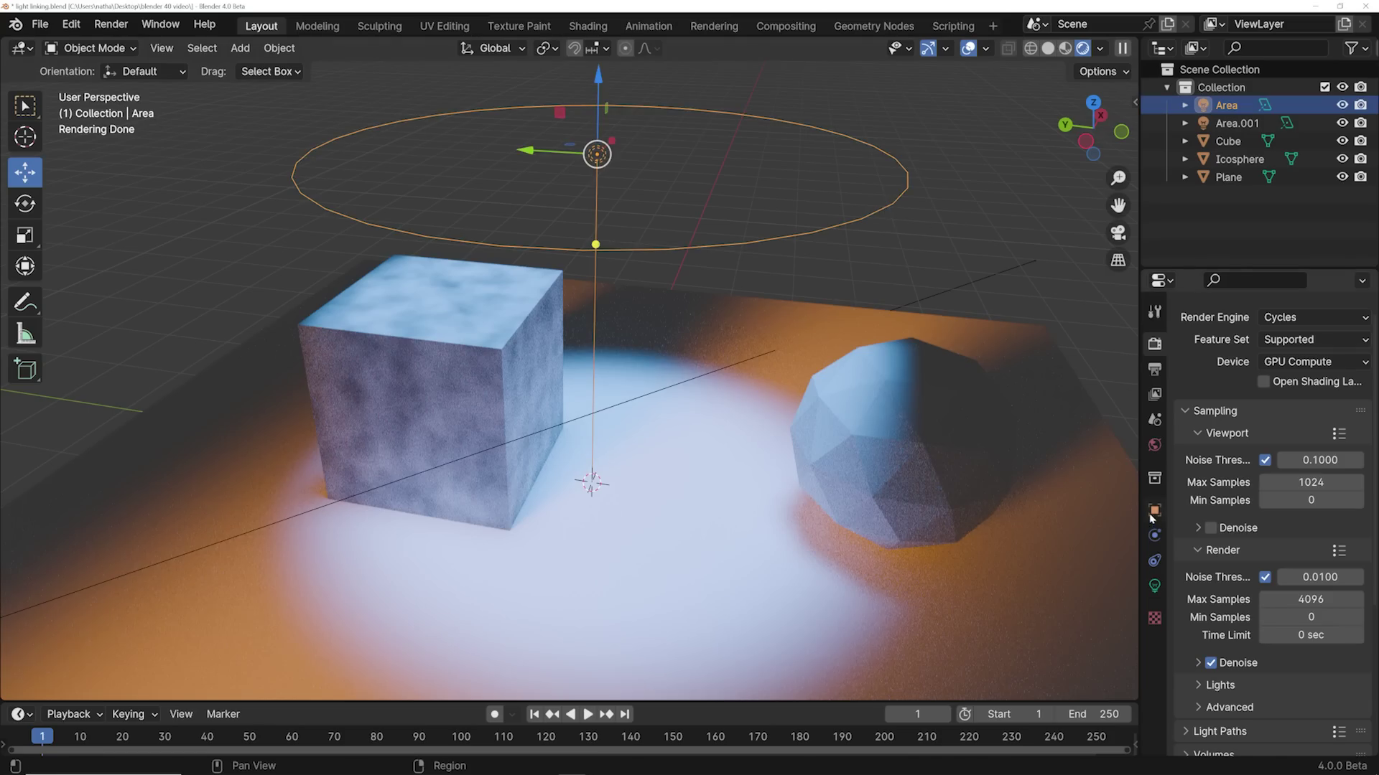
# Create a new light linking collection on the Area light containing Cube and Icosphere.
pyautogui.click(1154, 511)
pyautogui.click(1215, 672)
pyautogui.scroll(-2, 1268, 647)
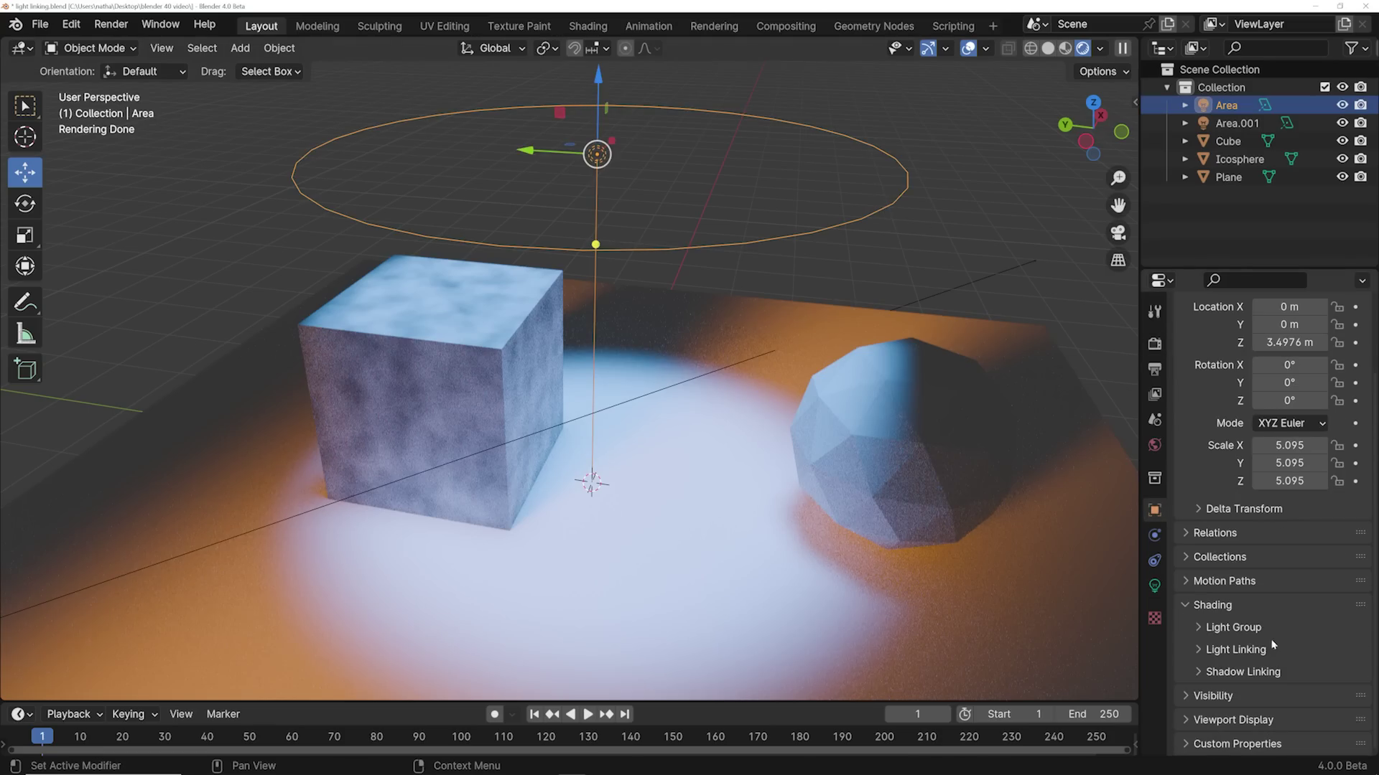
pyautogui.click(1201, 648)
pyautogui.scroll(-1, 1234, 650)
pyautogui.click(1296, 641)
pyautogui.moveTo(1227, 141); pyautogui.dragTo(1233, 623)
pyautogui.click(1240, 158)
pyautogui.moveTo(1239, 159); pyautogui.dragTo(1256, 630)
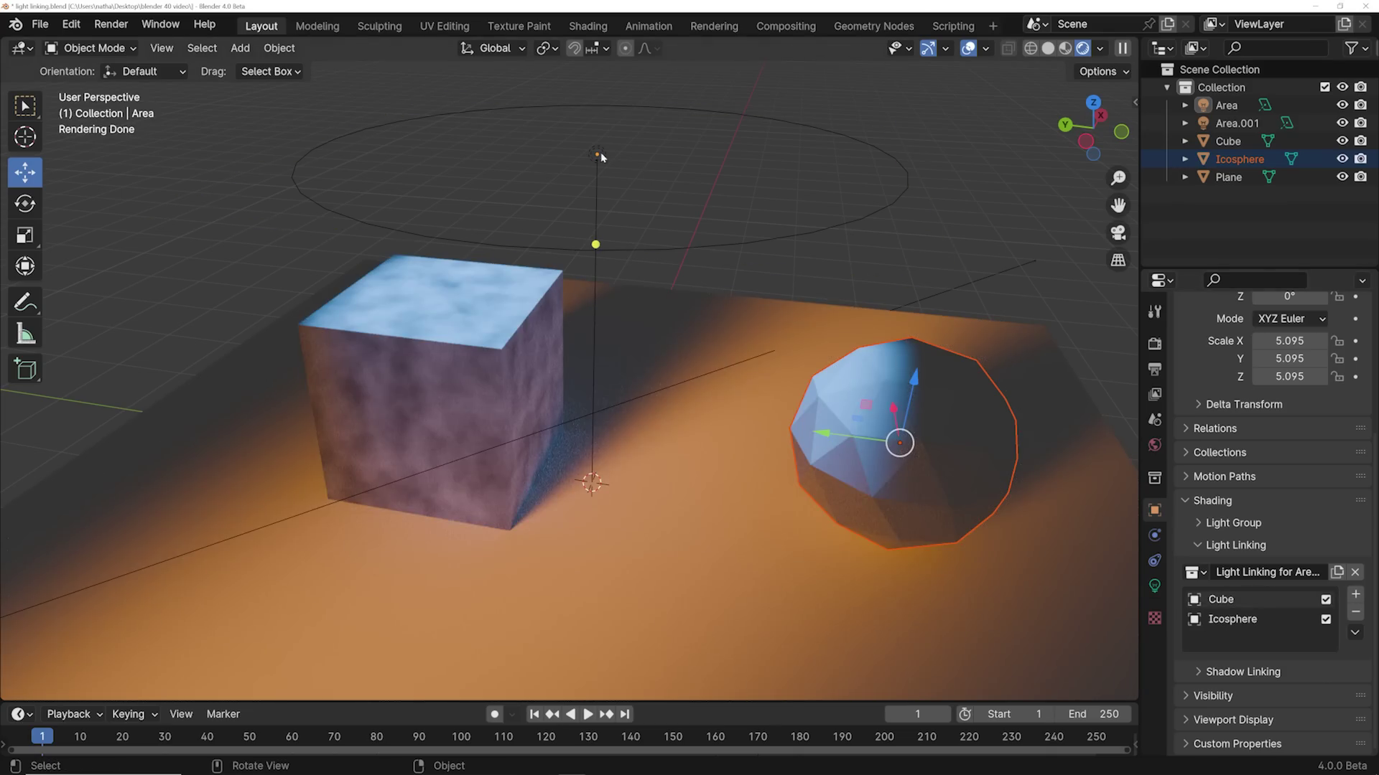
# Reposition the area light above the scene.
pyautogui.moveTo(654, 231); pyautogui.dragTo(663, 215, button='middle')
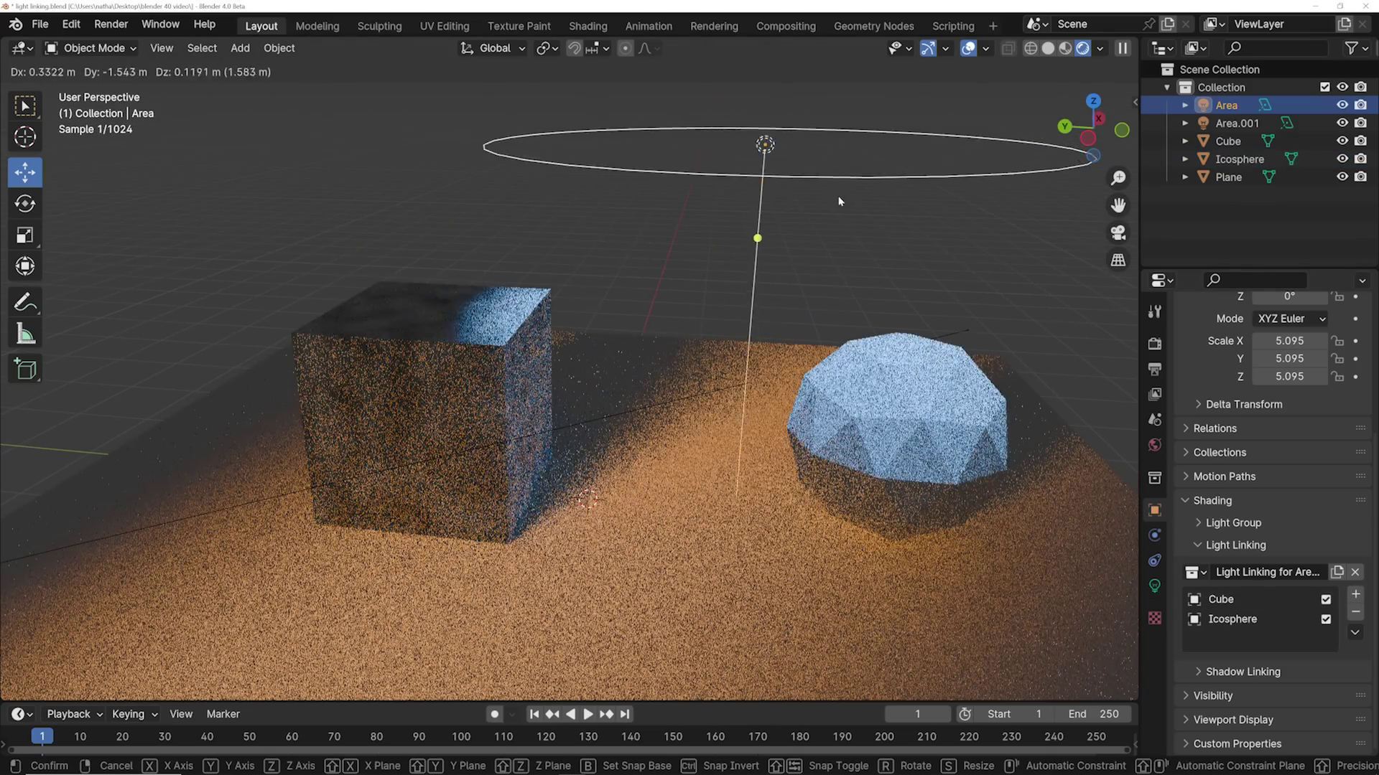
pyautogui.click(816, 163)
pyautogui.press('g')
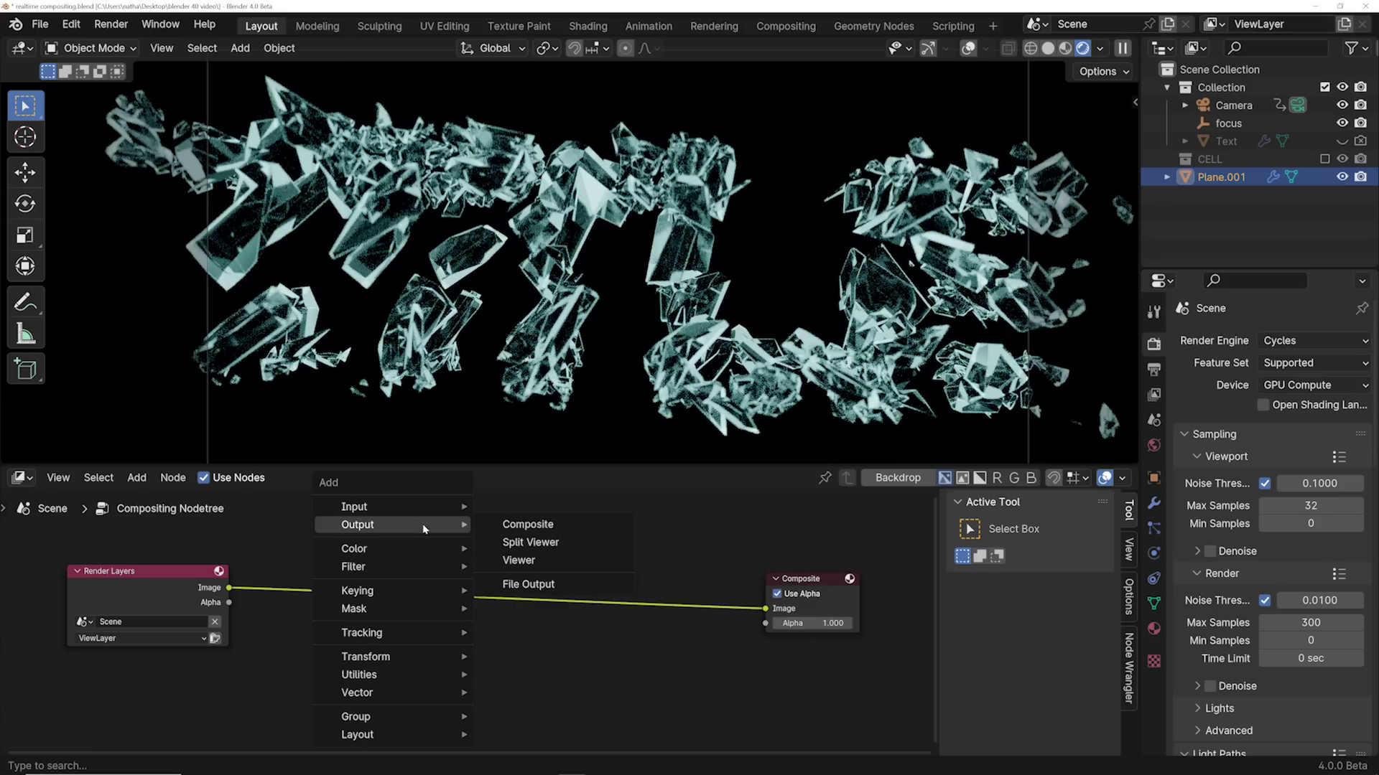
# Insert a Glare node between Render Layers and Composite.
pyautogui.write('gla')
pyautogui.press('Return')
pyautogui.click(381, 620)
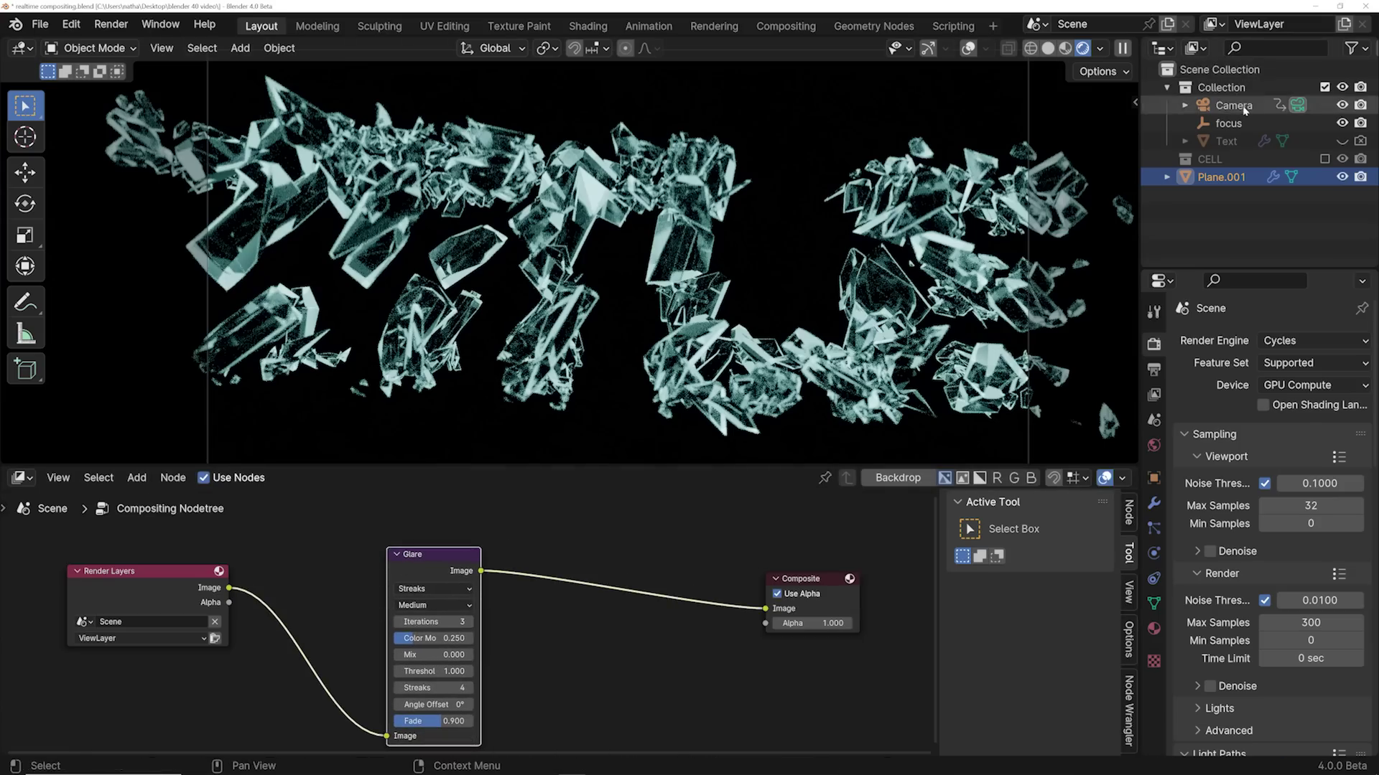
# Set the viewport Compositor to Camera, then Always, and view the crystals with live glare.
pyautogui.click(1100, 49)
pyautogui.click(1089, 319)
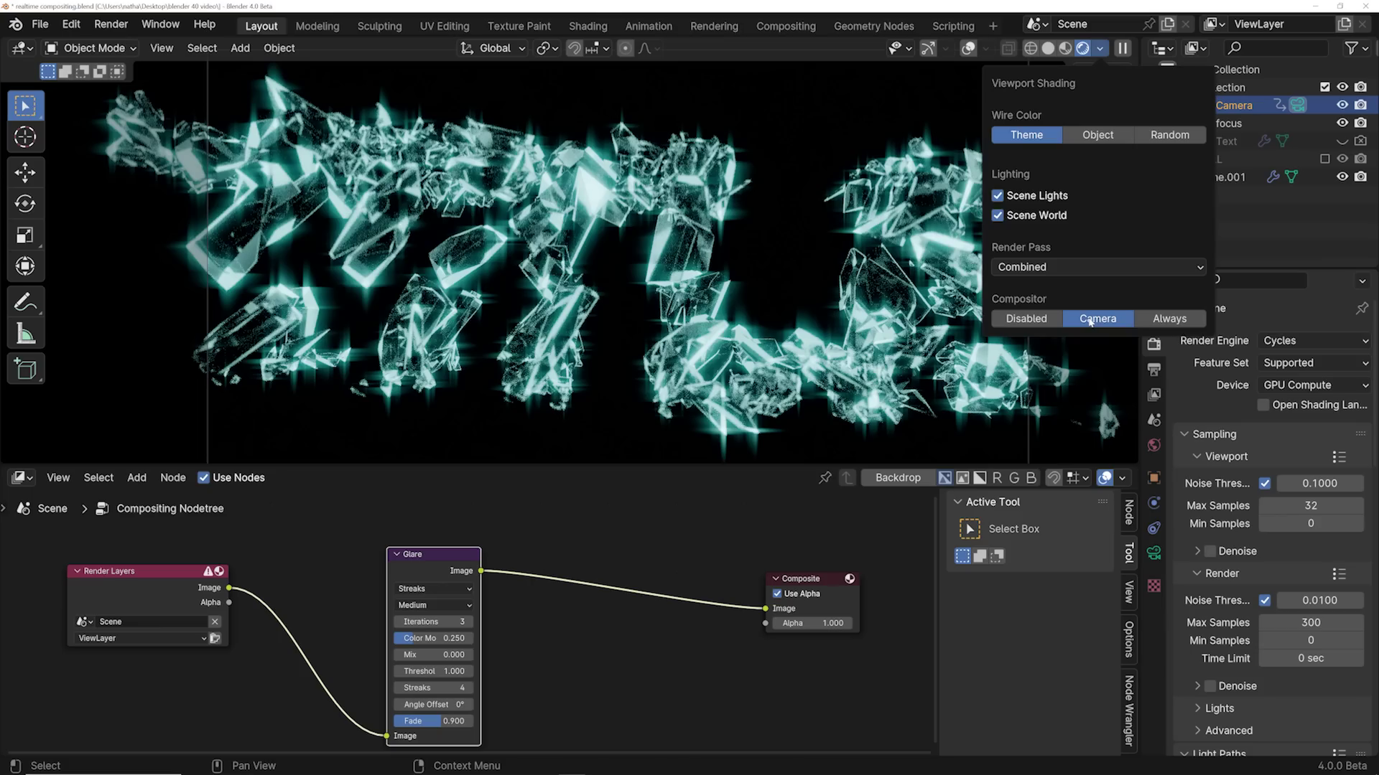
pyautogui.scroll(2, 302, 690)
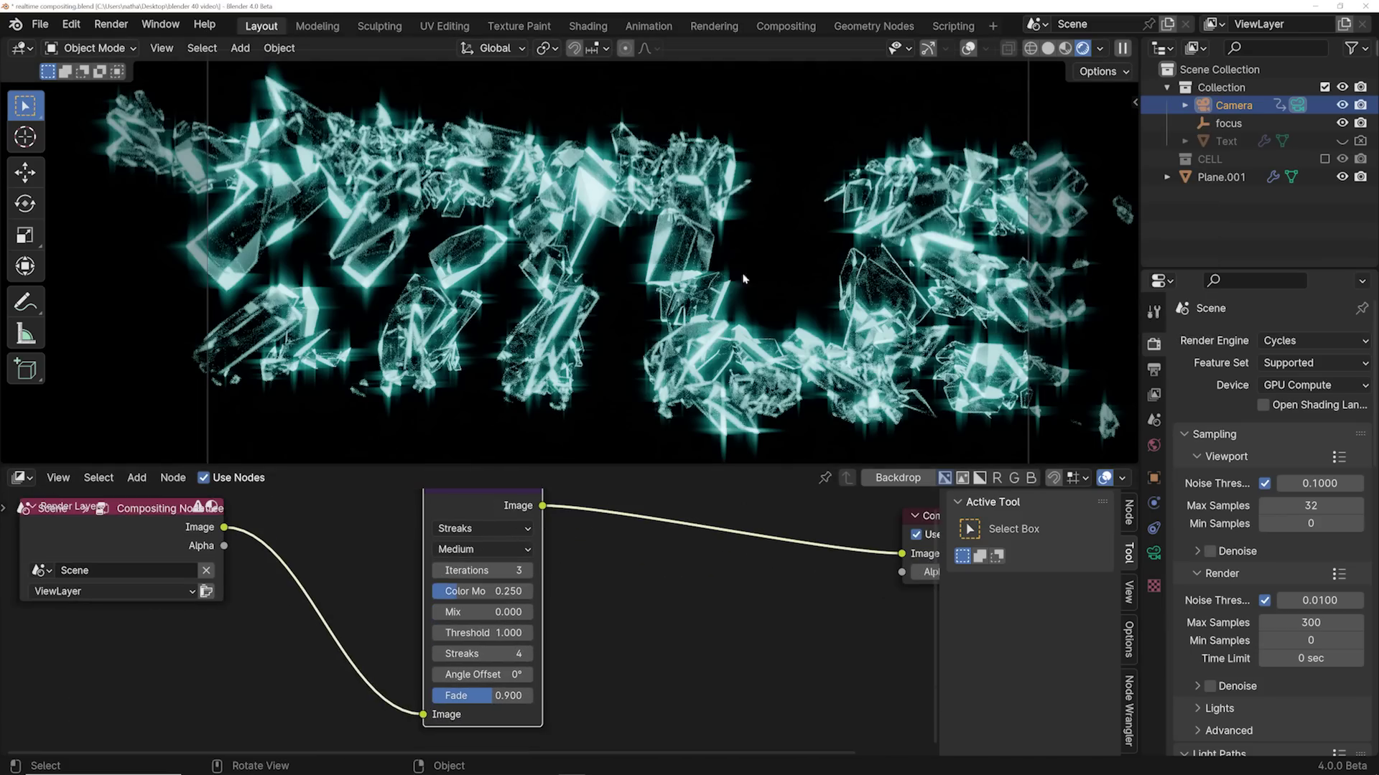
pyautogui.click(1099, 49)
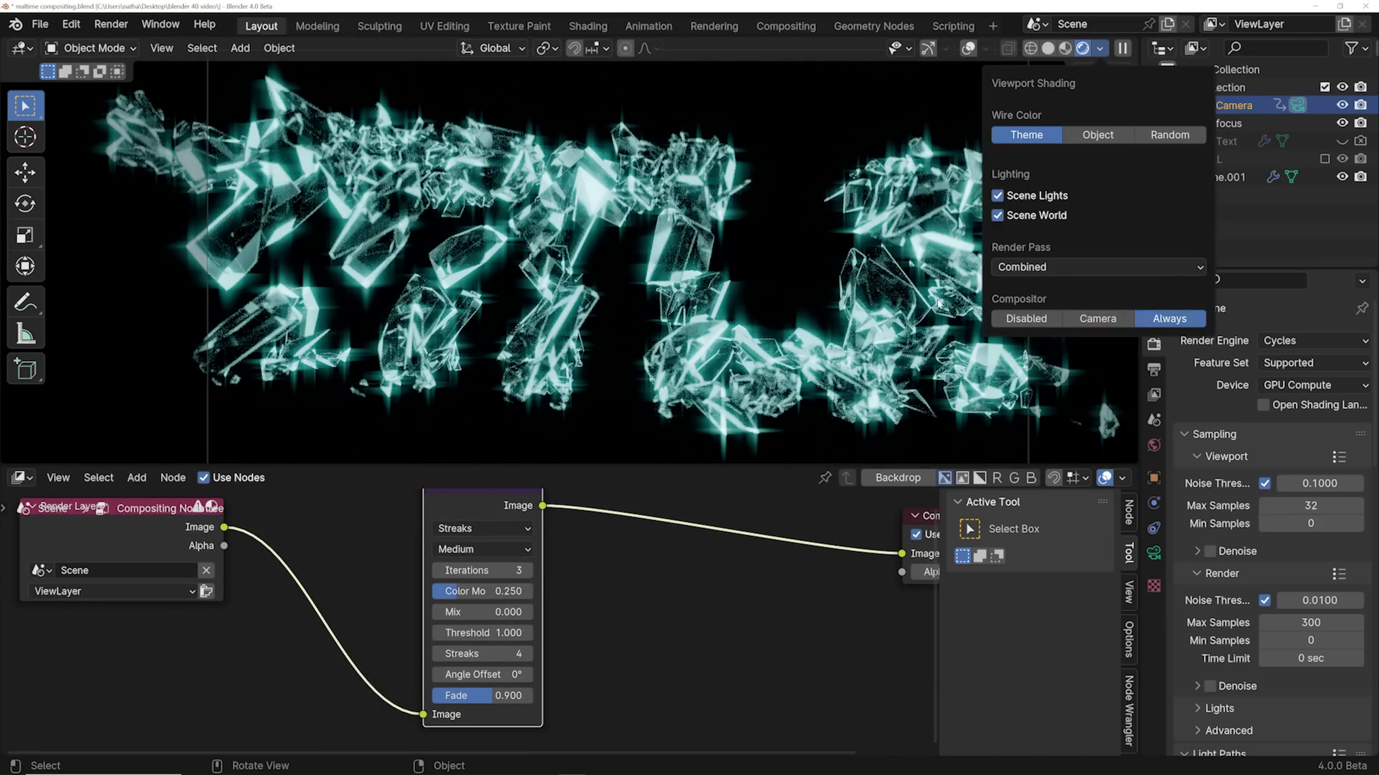
pyautogui.moveTo(816, 288); pyautogui.dragTo(656, 443, button='middle')
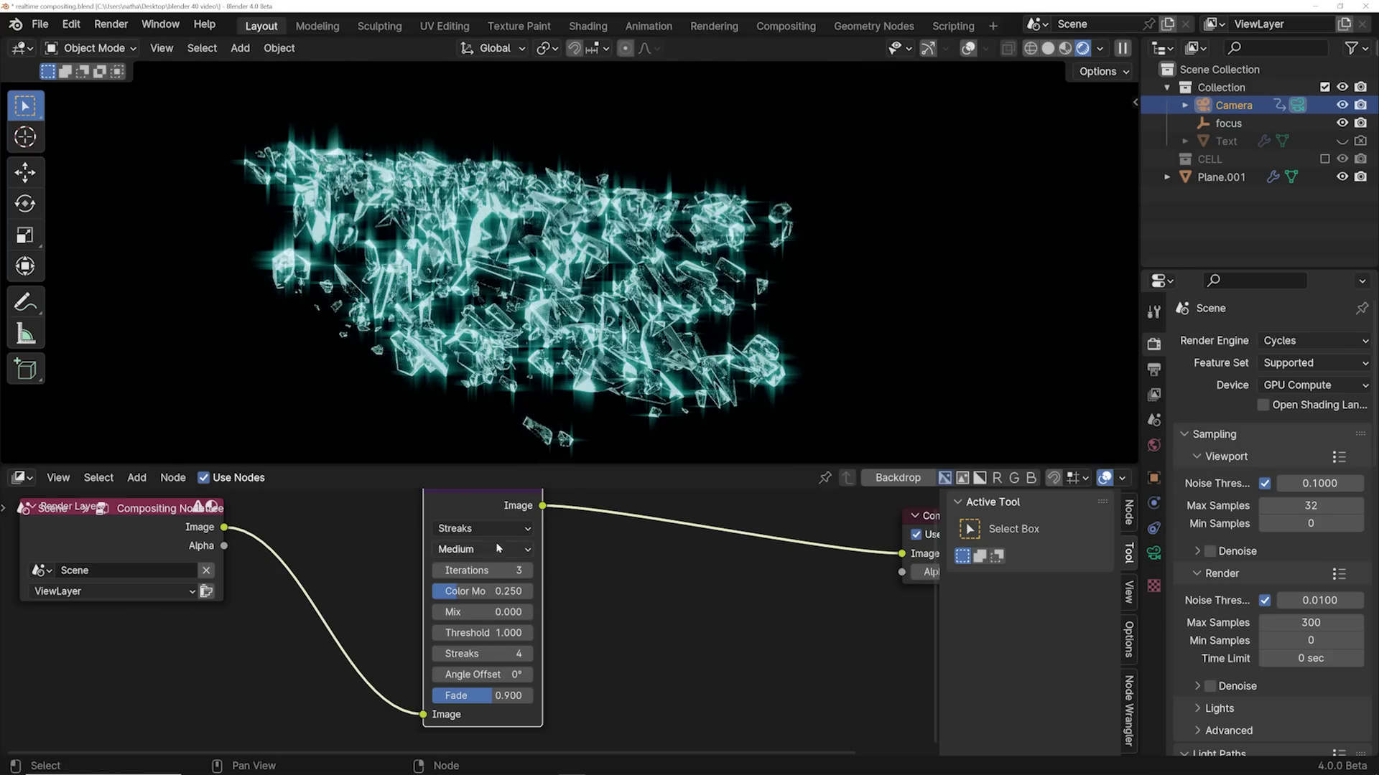
# Switch the Glare to Fog Glow with Mix -0.600 and play the animation to view the glow.
pyautogui.click(472, 608)
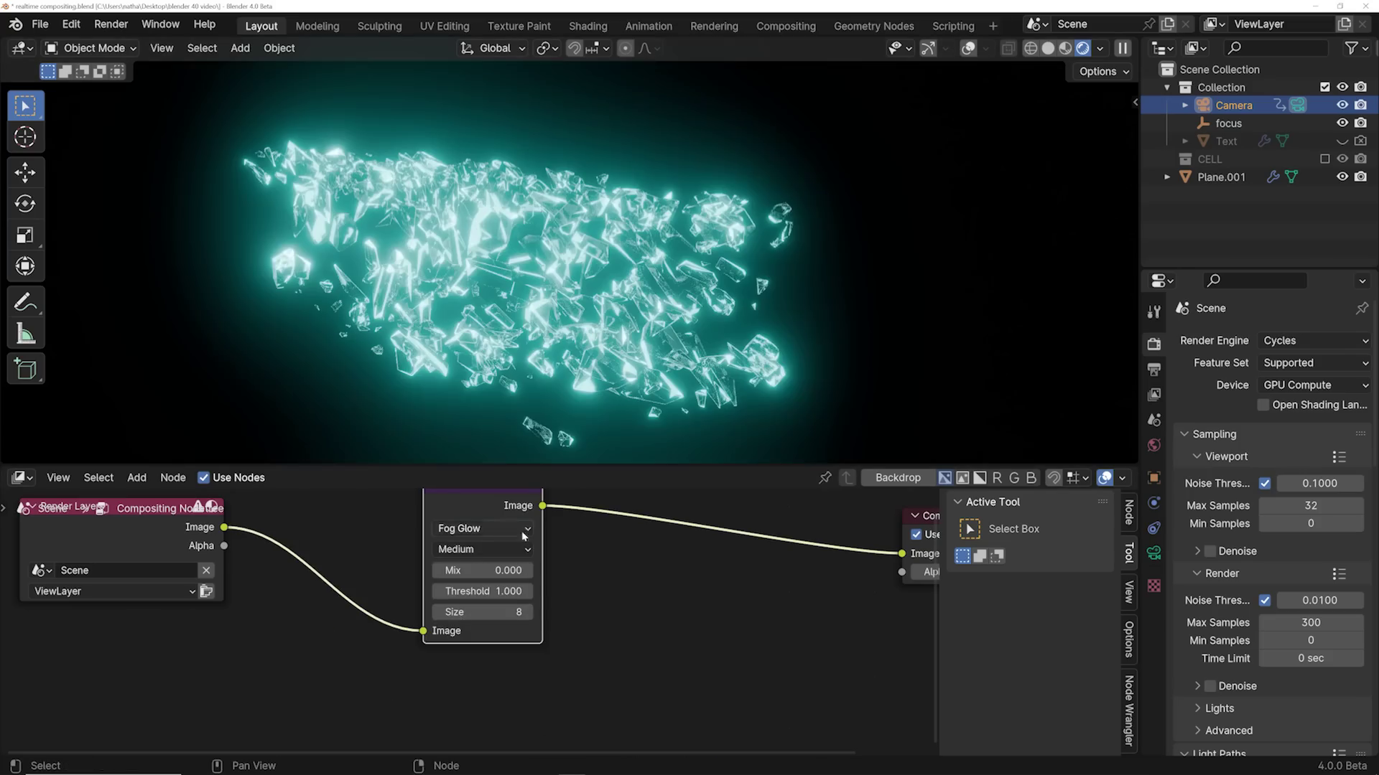
pyautogui.click(438, 570)
pyautogui.press('space')
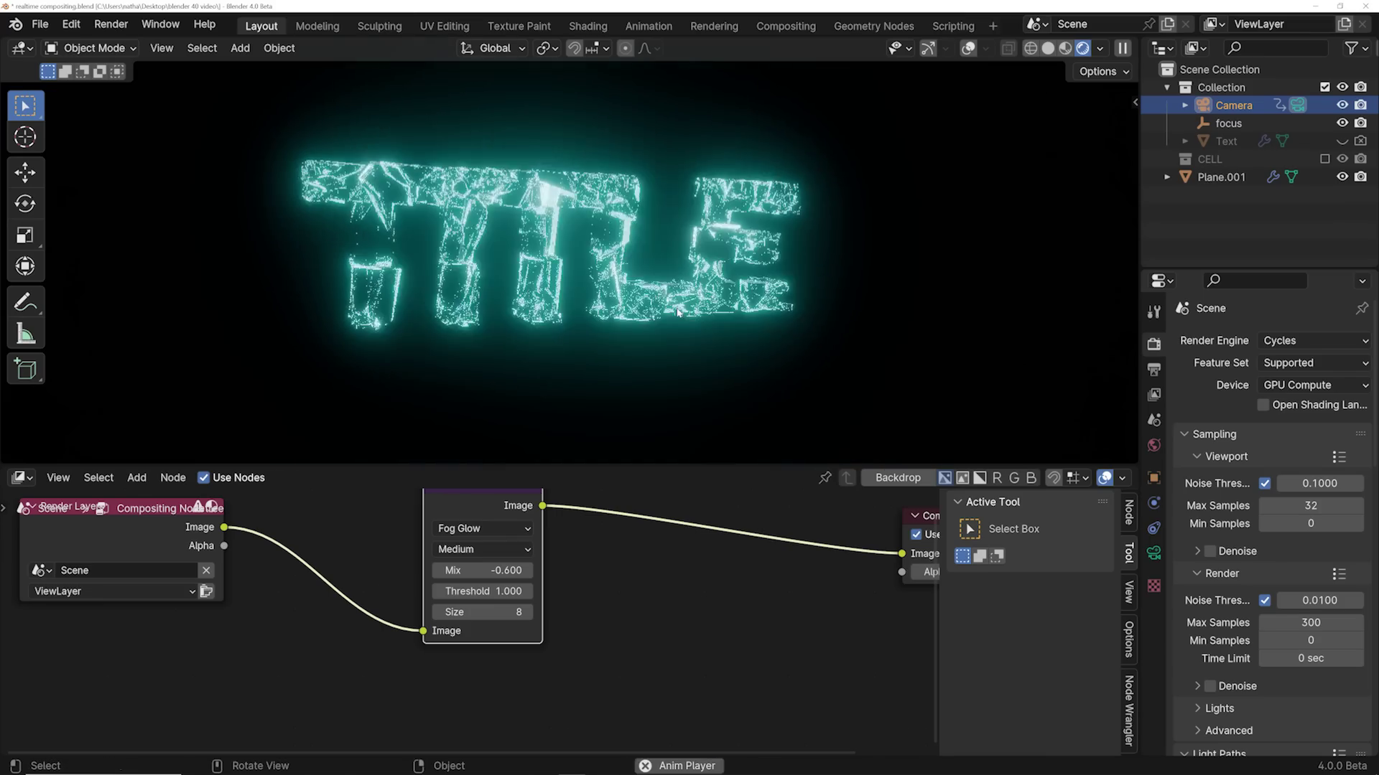
pyautogui.moveTo(667, 309); pyautogui.dragTo(635, 314, button='middle')
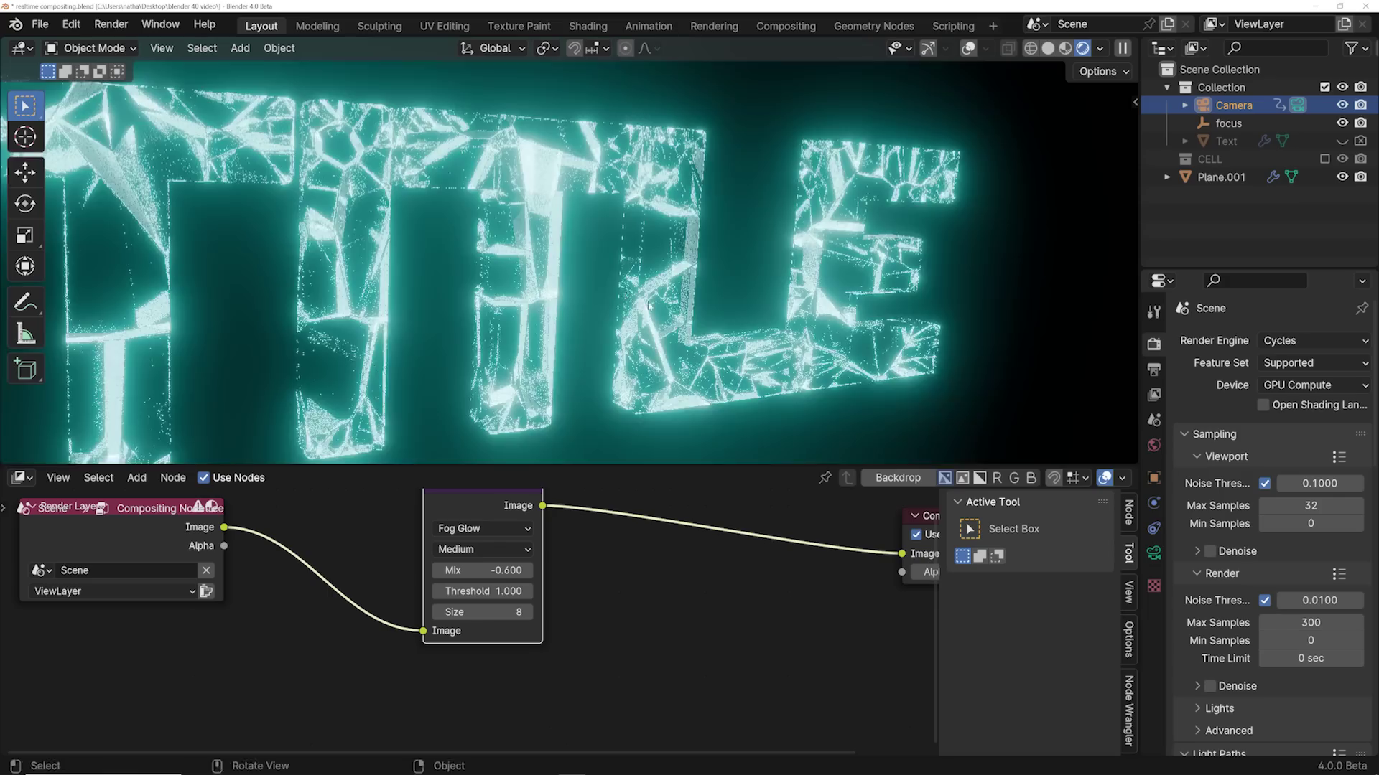
pyautogui.moveTo(779, 312); pyautogui.dragTo(615, 308, button='middle')
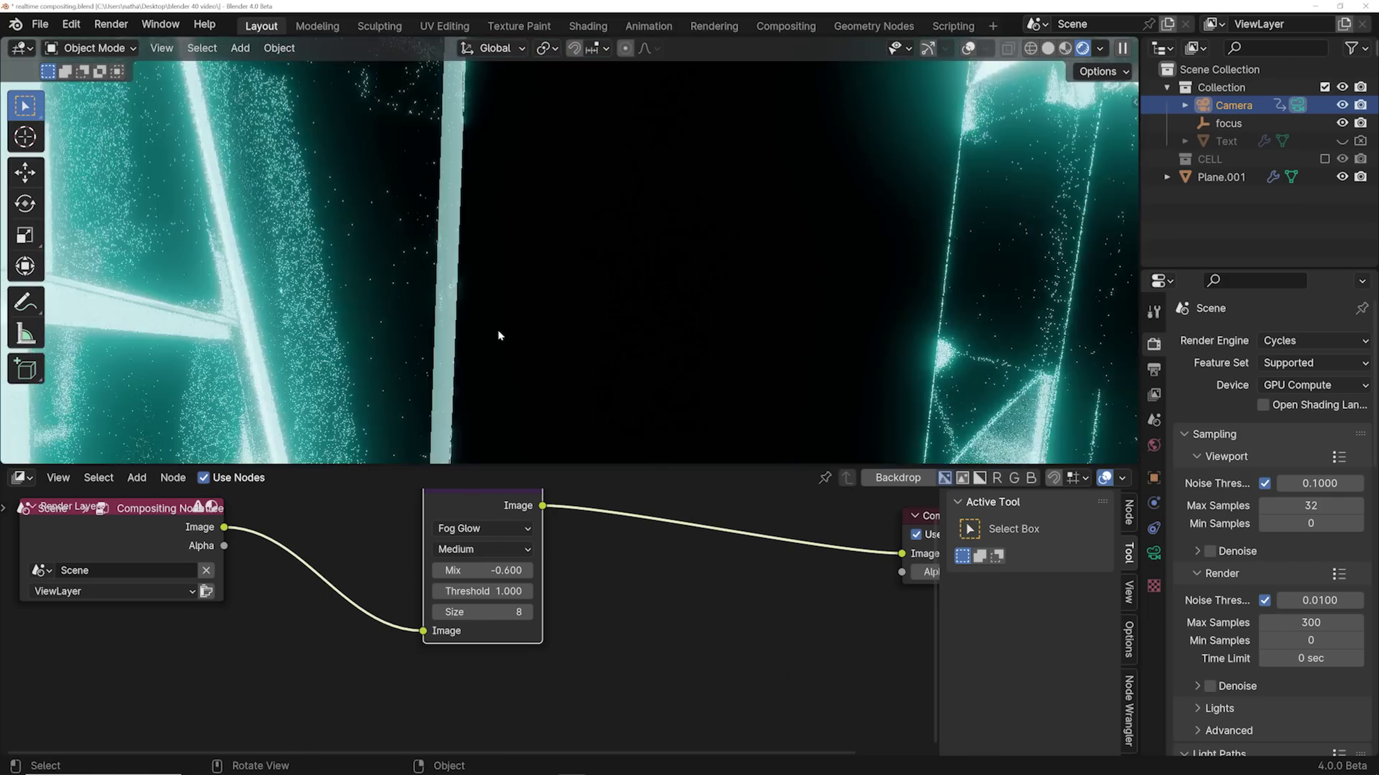